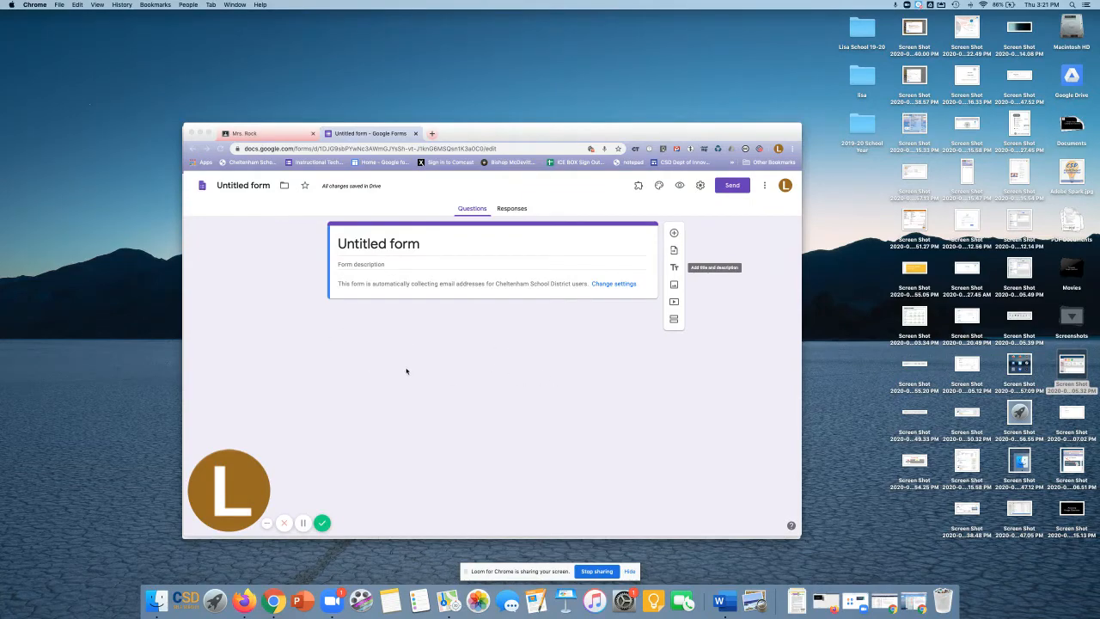
- Title the form "Reading Worksheet" and apply the same name to the form file
{"action": "left_click", "coordinate": [422, 245]}
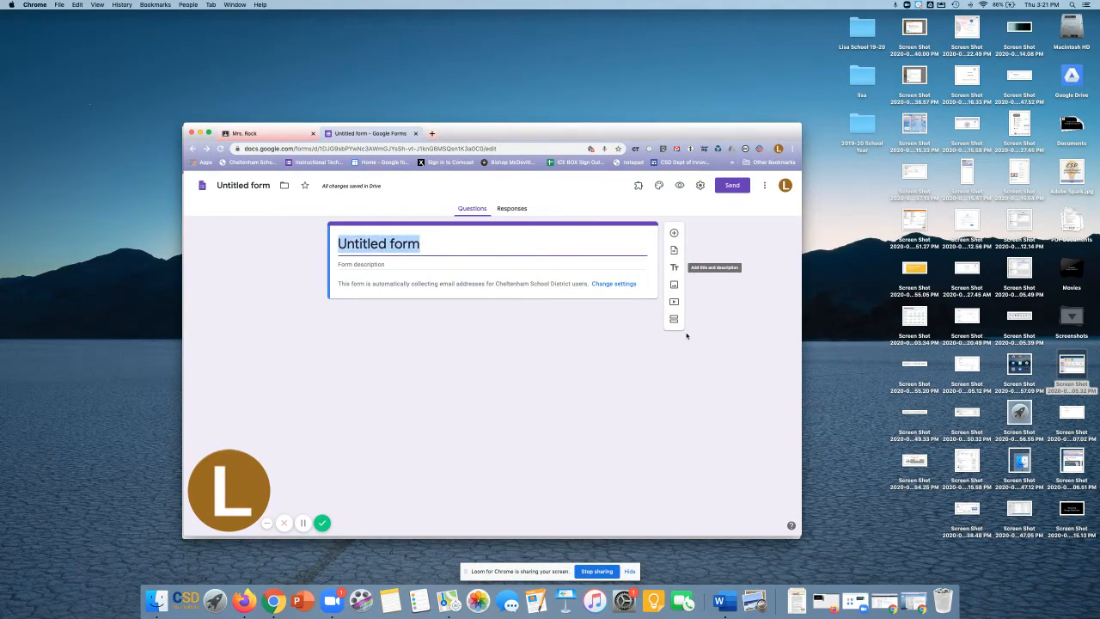
{"action": "type", "text": "Readin"}
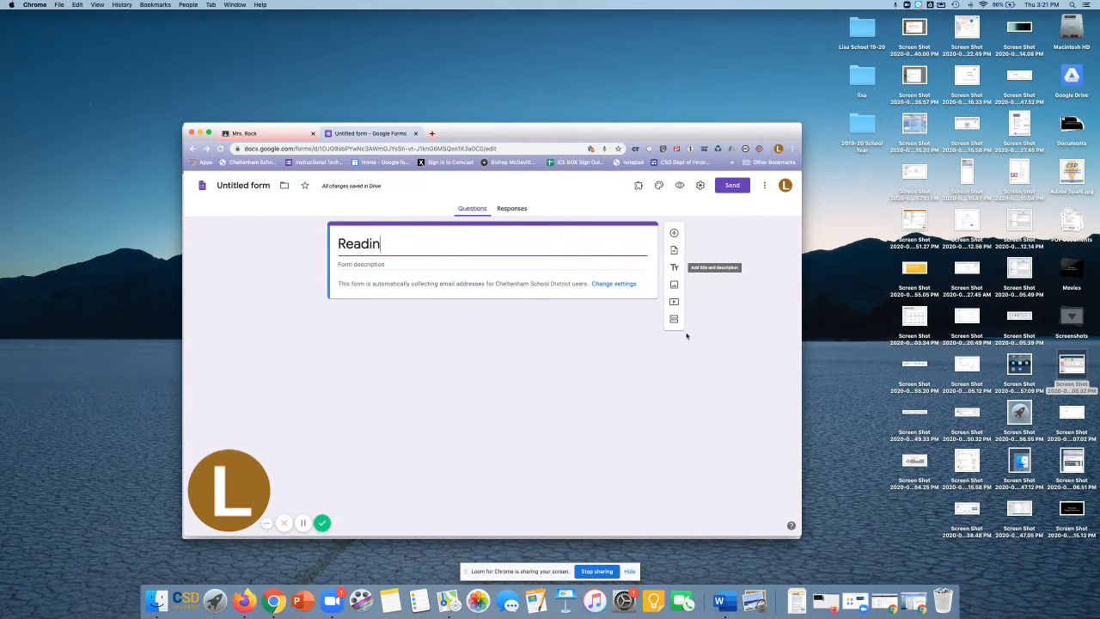
{"action": "type", "text": "g Works"}
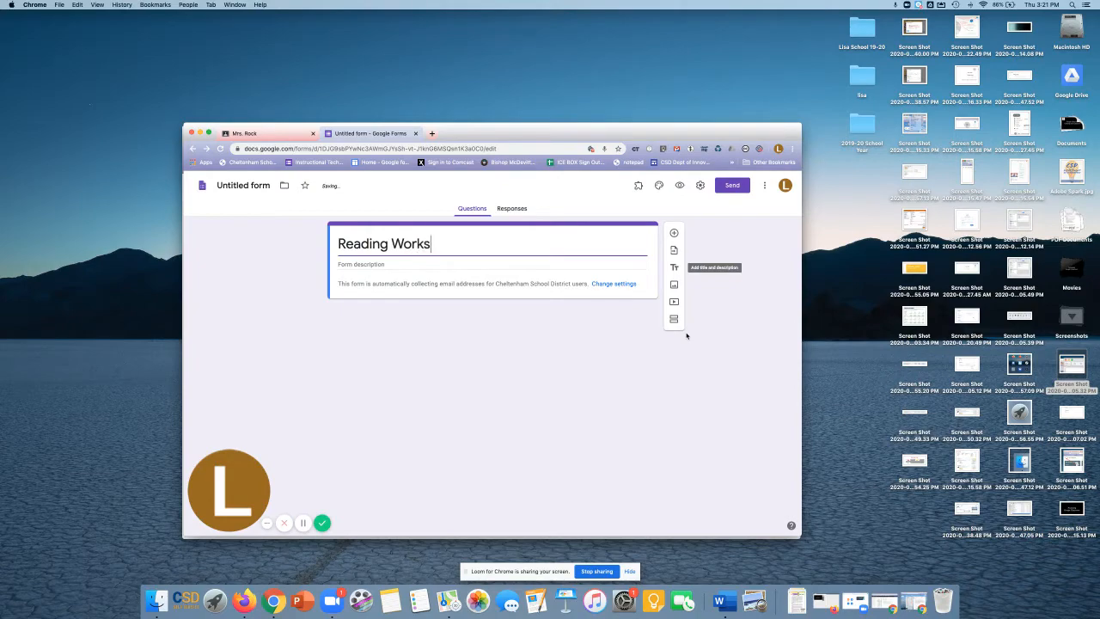
{"action": "type", "text": "hett\\"}
{"action": "key", "text": "BackSpace"}
{"action": "key", "text": "BackSpace"}
{"action": "key", "text": "BackSpace"}
{"action": "type", "text": "et"}
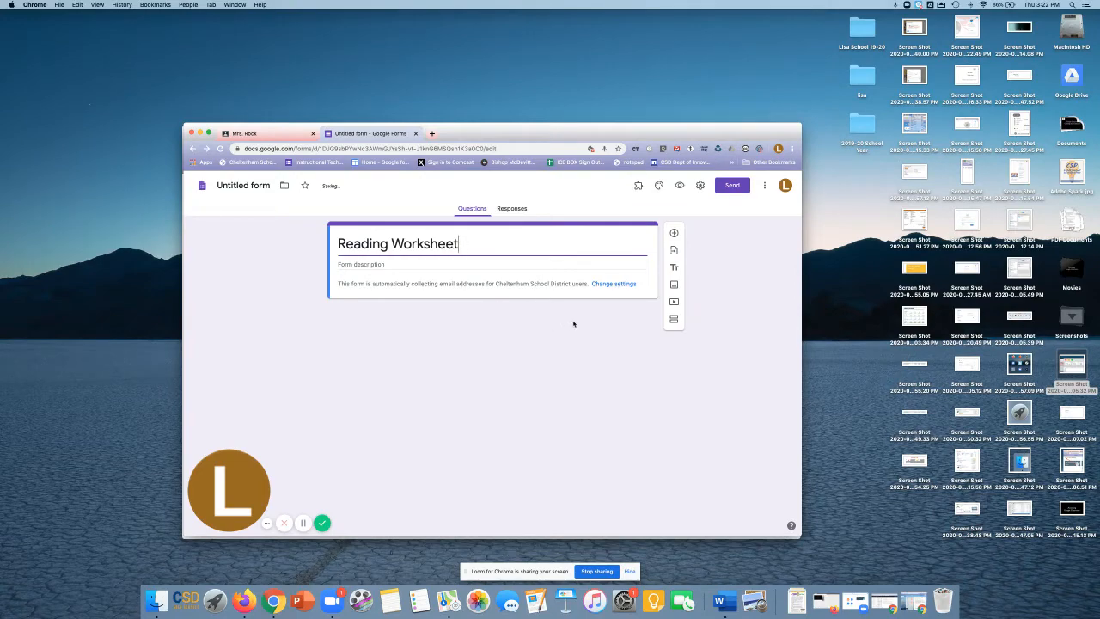
{"action": "left_click", "coordinate": [236, 187]}
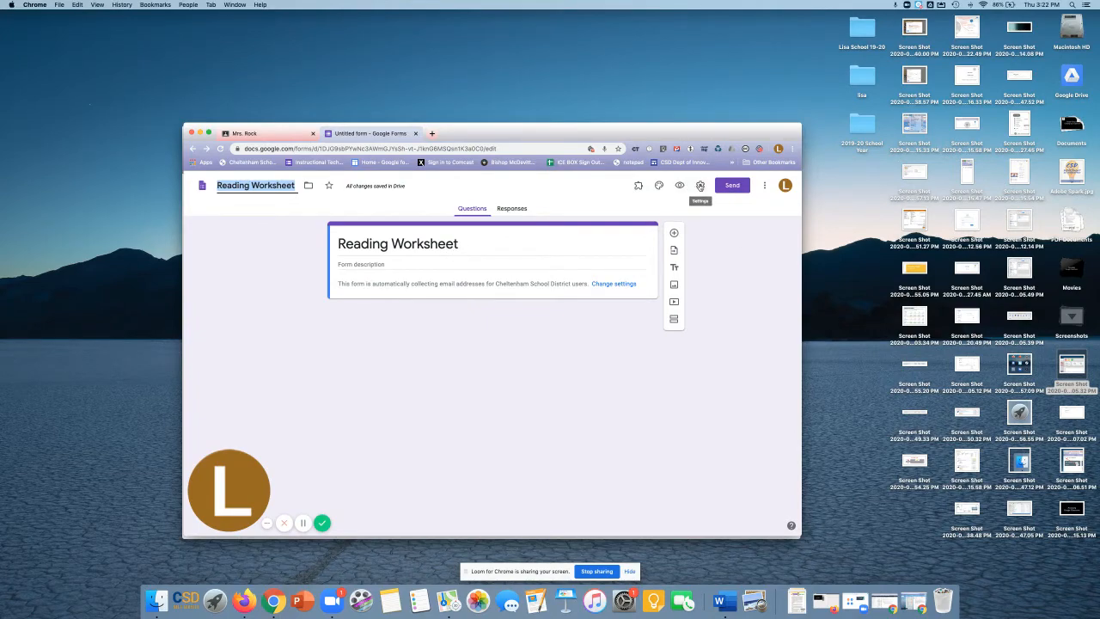
- Review the form's general settings for email collection and sign-in restriction, and save them
{"action": "left_click", "coordinate": [700, 187]}
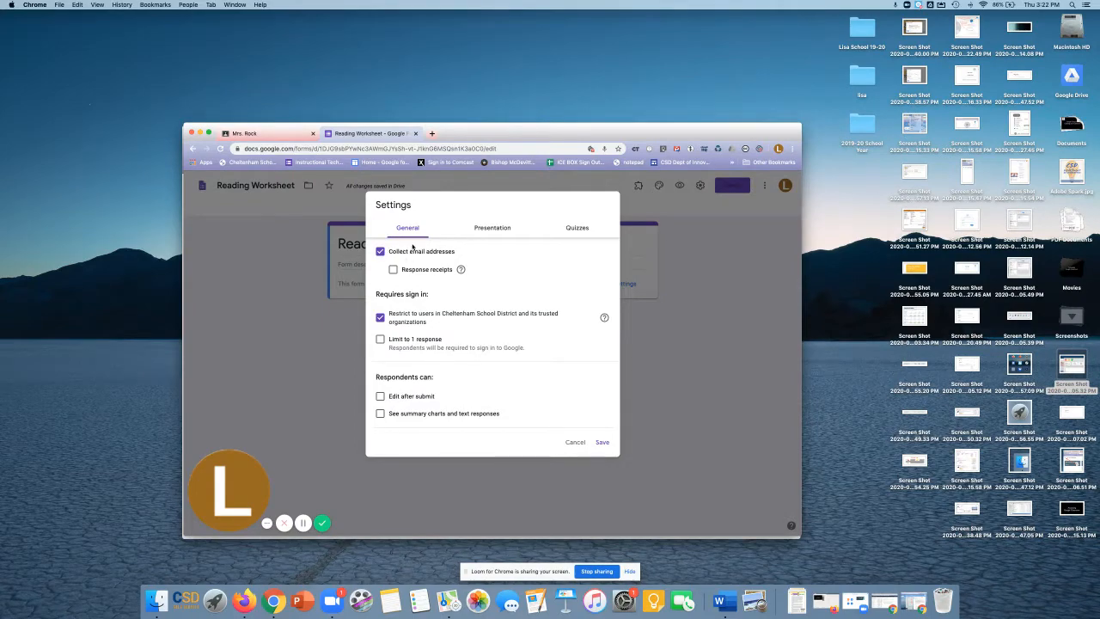
{"action": "left_click", "coordinate": [603, 443]}
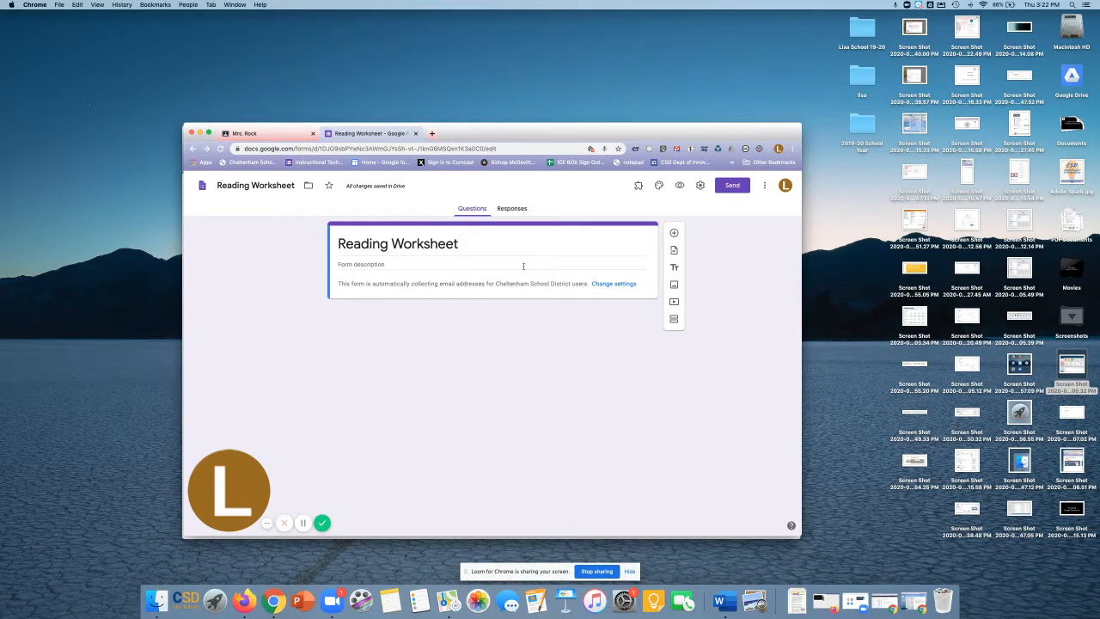
- Insert the "The Terror of Green Street" story screenshot from the recent Google Drive images
{"action": "left_click", "coordinate": [673, 285]}
{"action": "left_click", "coordinate": [421, 332]}
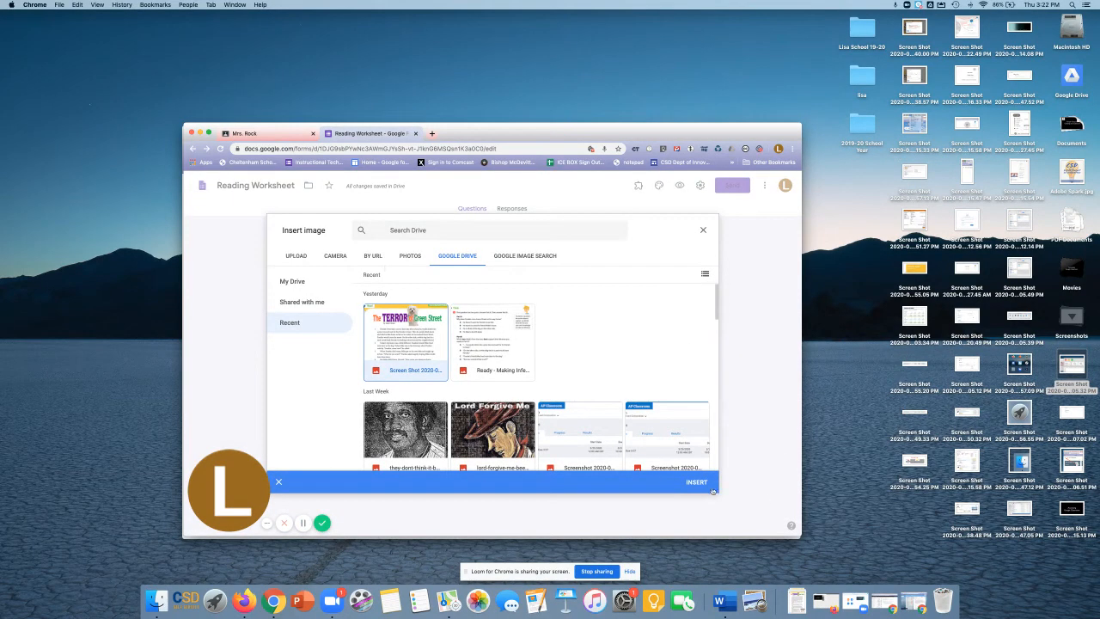
{"action": "left_click", "coordinate": [702, 487]}
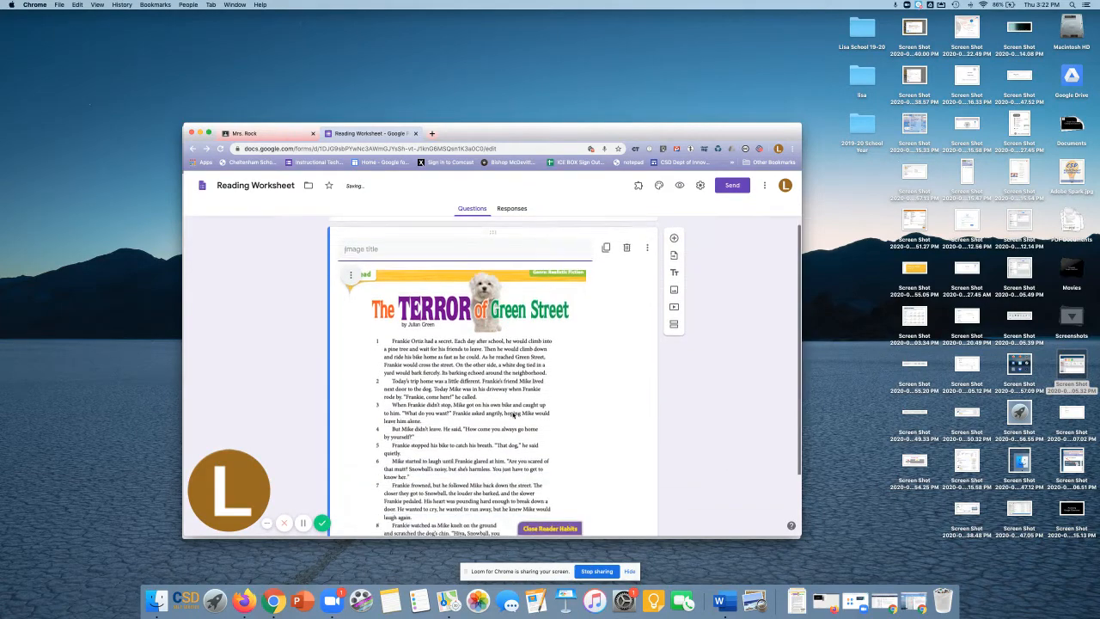
{"action": "scroll", "coordinate": [513, 415], "scroll_direction": "down", "scroll_amount": 2}
{"action": "scroll", "coordinate": [513, 415], "scroll_direction": "up", "scroll_amount": 2}
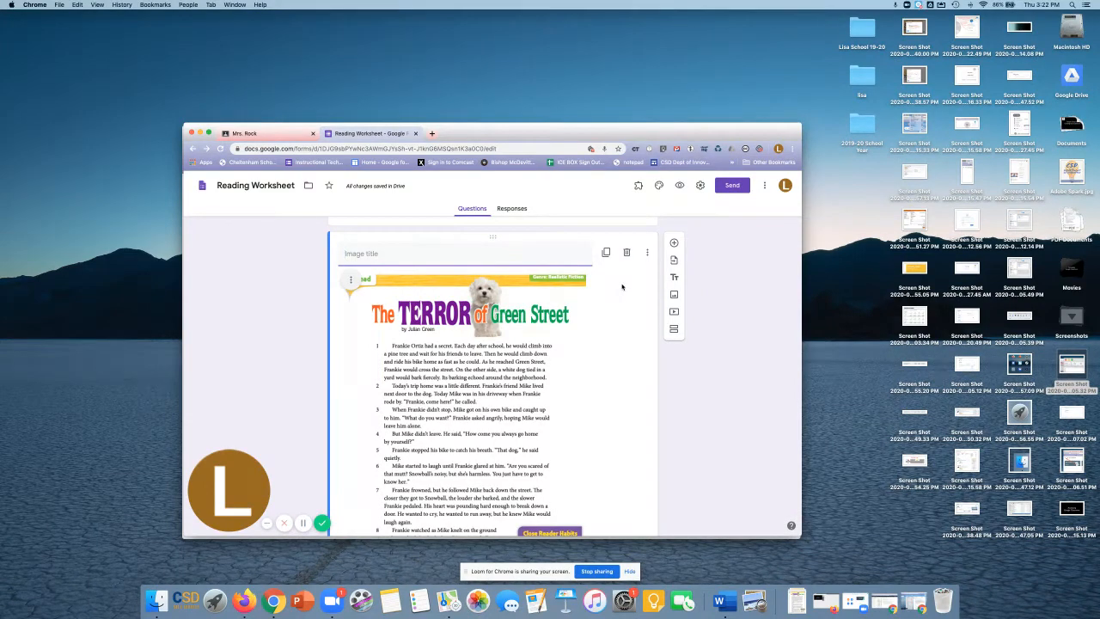
- Give the story image the title "Read the Following"
{"action": "type", "text": "Read the Follwoing"}
{"action": "key", "text": "BackSpace"}
{"action": "key", "text": "BackSpace"}
{"action": "key", "text": "BackSpace"}
{"action": "key", "text": "BackSpace"}
{"action": "type", "text": "owing"}
- Insert the "Ready - Making Infe..." question-page image from Google Drive below the story image
{"action": "scroll", "coordinate": [622, 286], "scroll_direction": "down", "scroll_amount": 3}
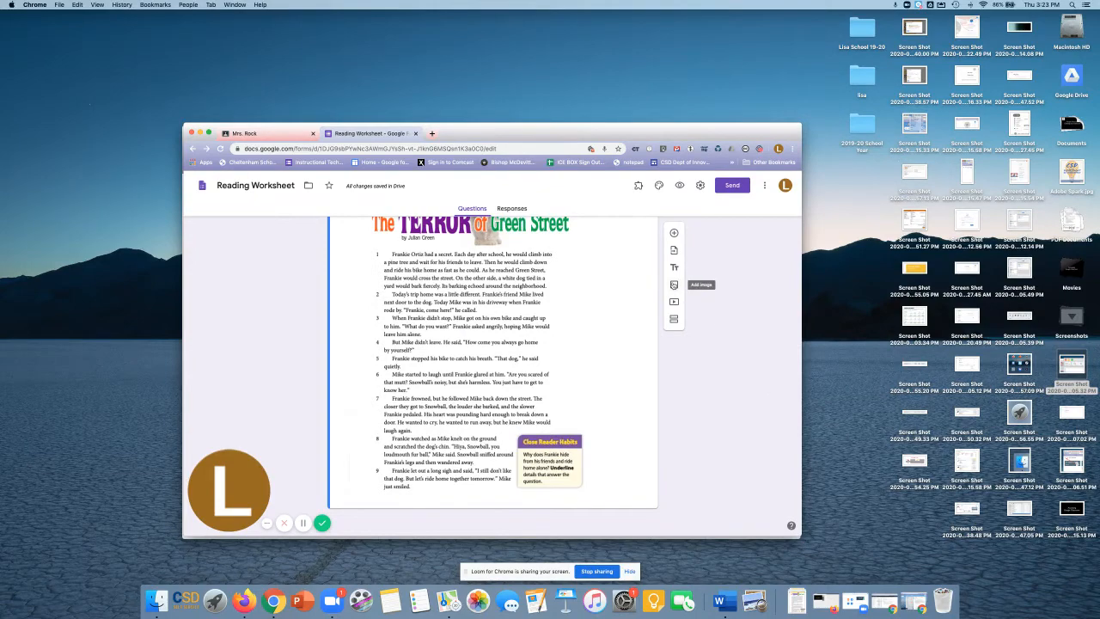
{"action": "left_click", "coordinate": [674, 284]}
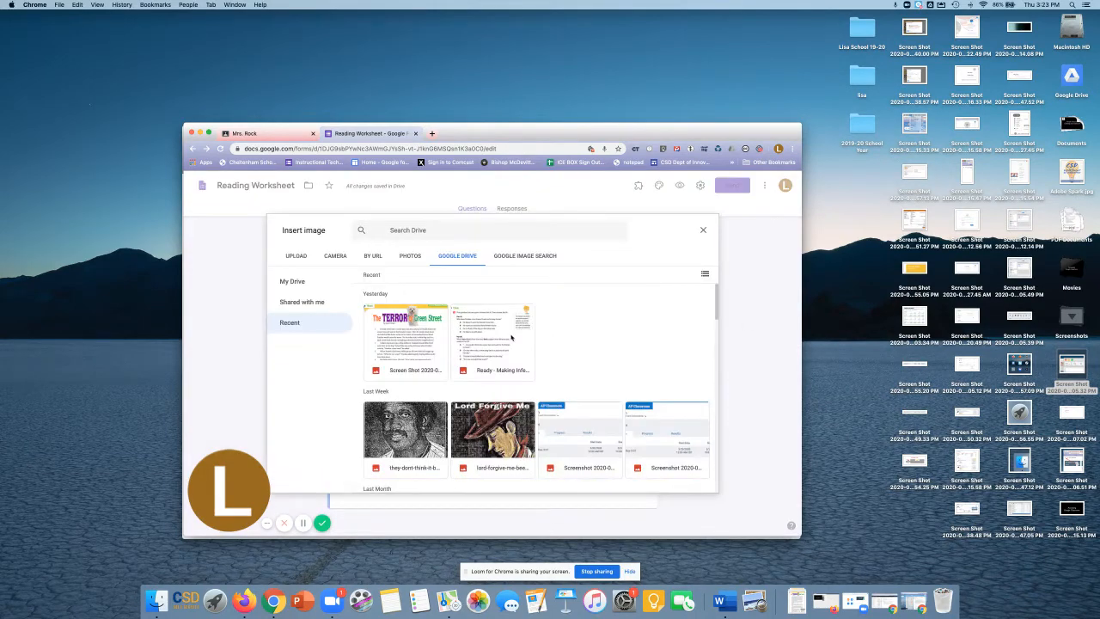
{"action": "left_click", "coordinate": [532, 367]}
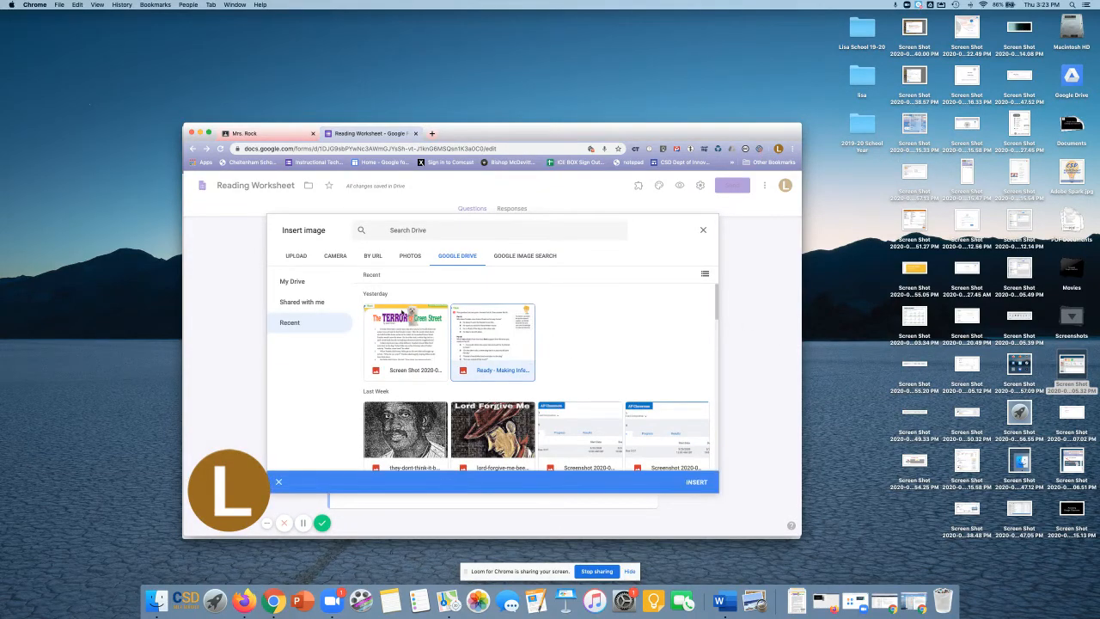
{"action": "left_click", "coordinate": [705, 484]}
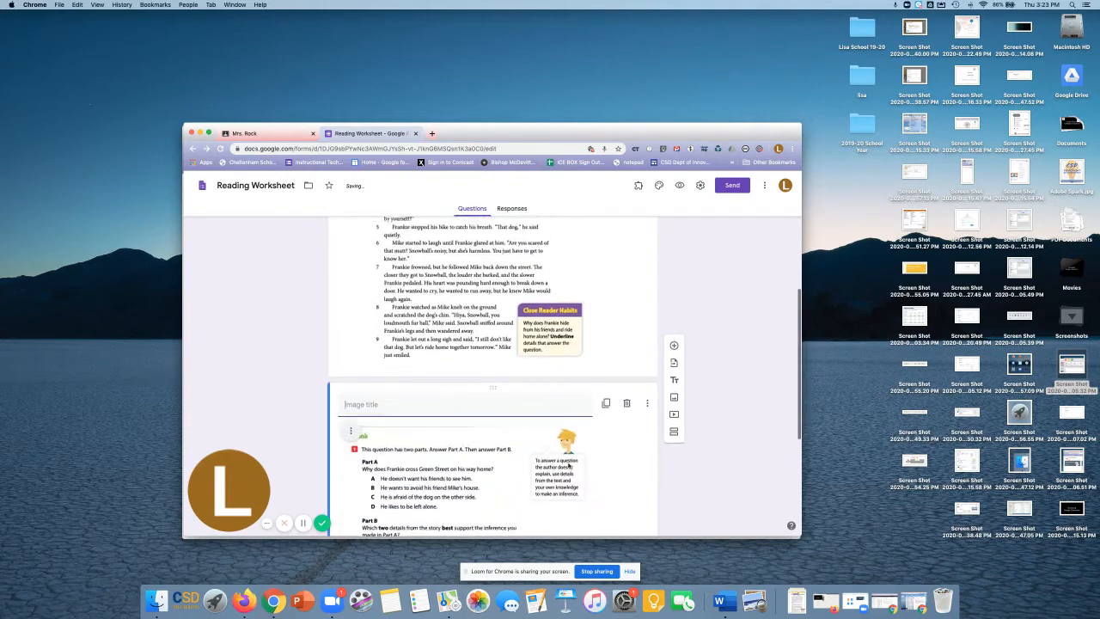
- Add a multiple-choice question below the question-page image, reading "Why does Frankie Cross Green Street"
{"action": "scroll", "coordinate": [568, 465], "scroll_direction": "down", "scroll_amount": 5}
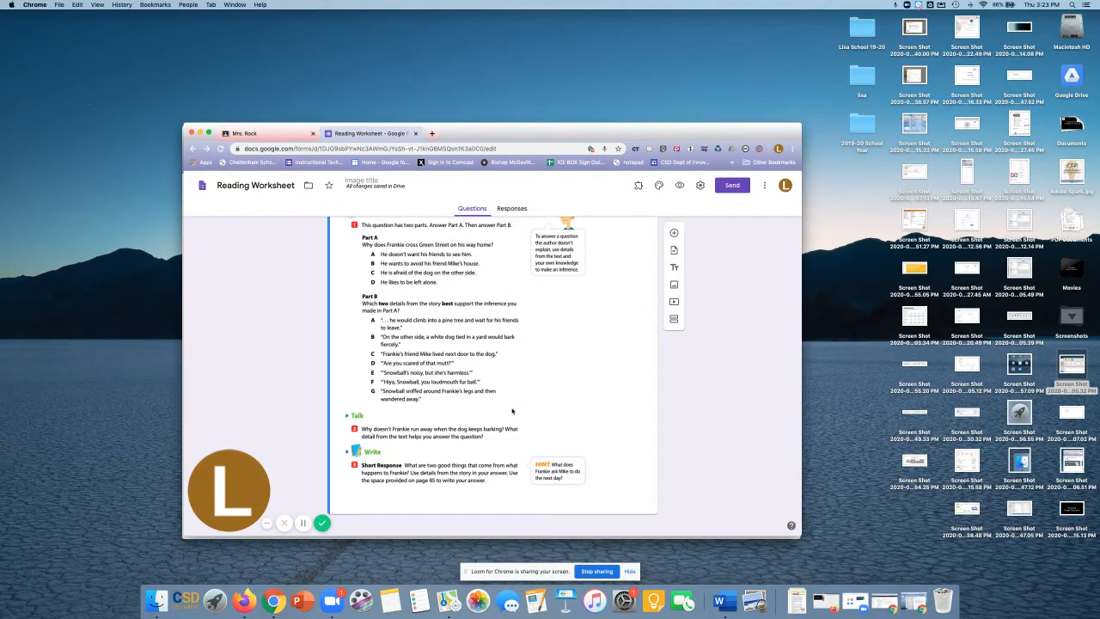
{"action": "scroll", "coordinate": [513, 411], "scroll_direction": "down", "scroll_amount": 1}
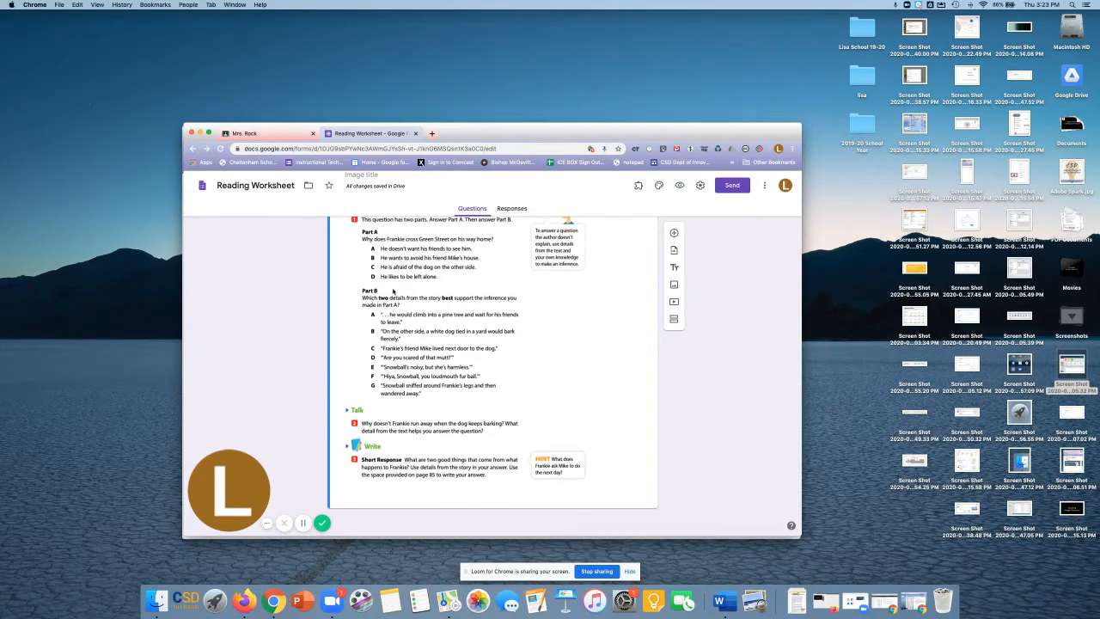
{"action": "scroll", "coordinate": [499, 411], "scroll_direction": "up", "scroll_amount": 2}
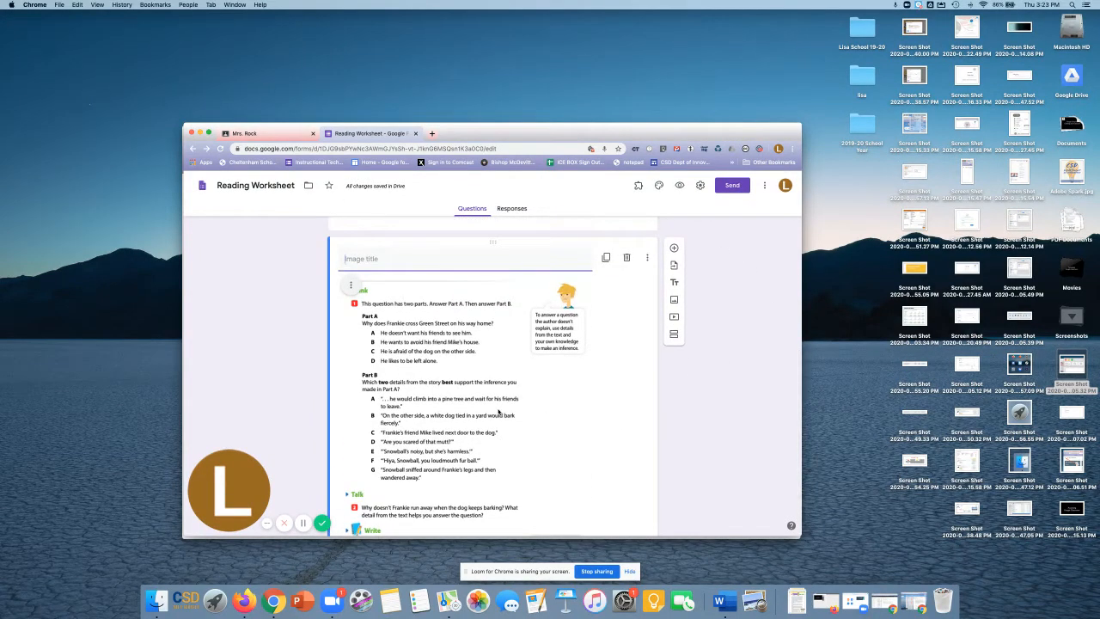
{"action": "scroll", "coordinate": [497, 412], "scroll_direction": "down", "scroll_amount": 2}
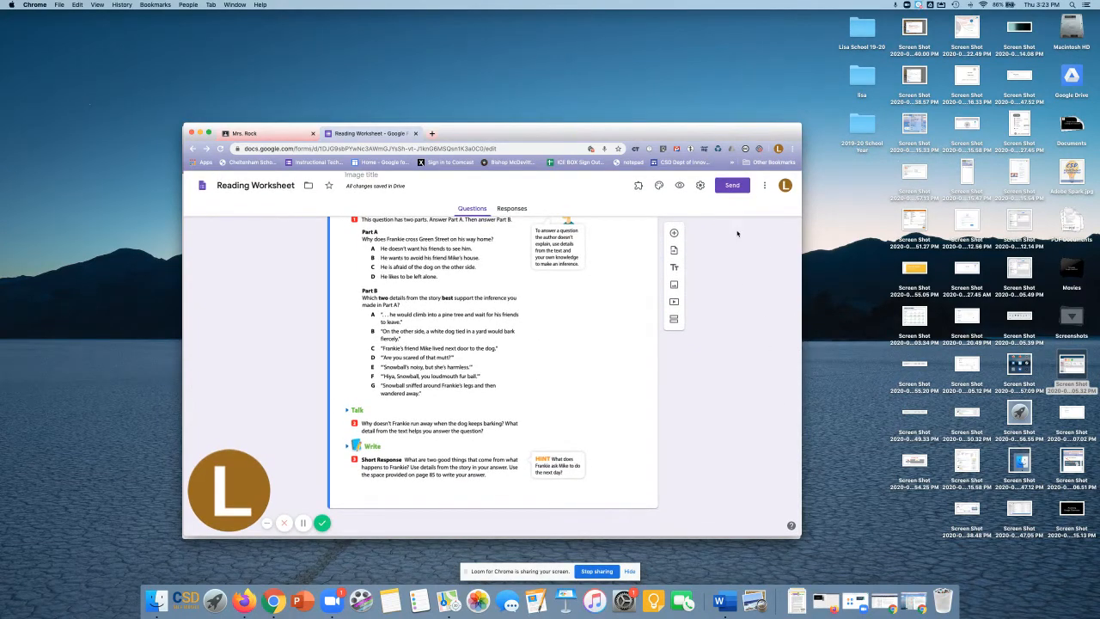
{"action": "left_click", "coordinate": [674, 232]}
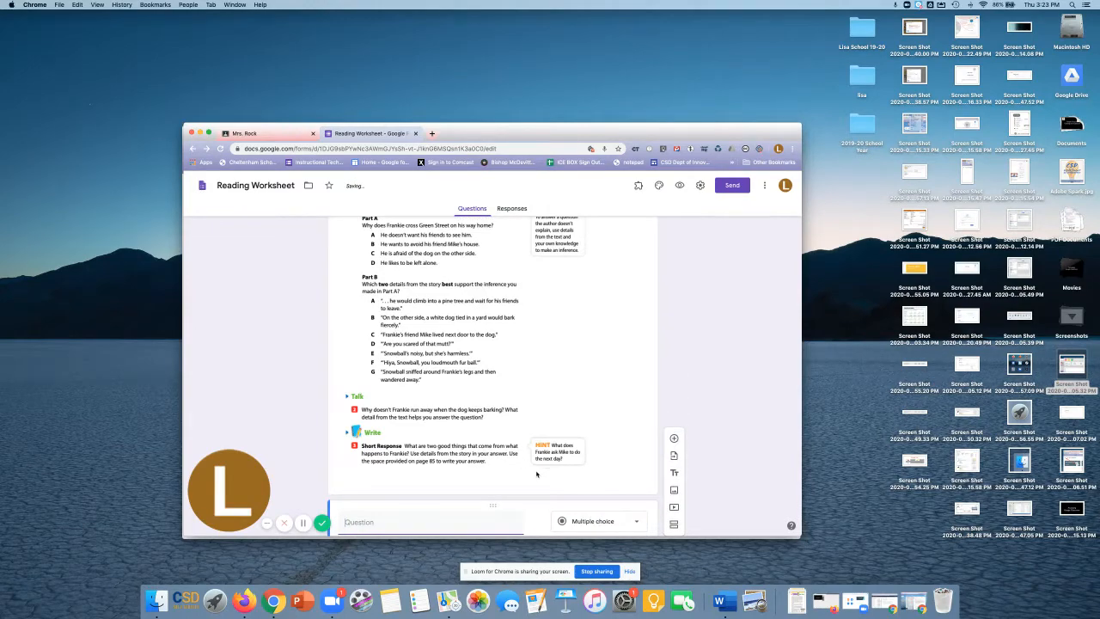
{"action": "scroll", "coordinate": [345, 250], "scroll_direction": "up", "scroll_amount": 3}
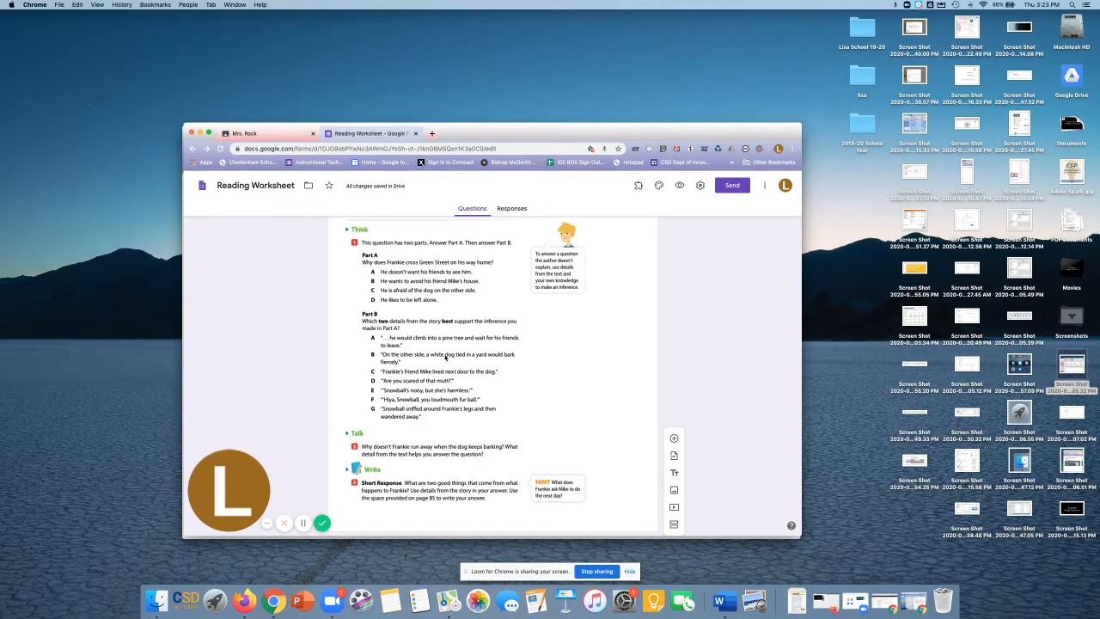
{"action": "scroll", "coordinate": [444, 357], "scroll_direction": "down", "scroll_amount": 4}
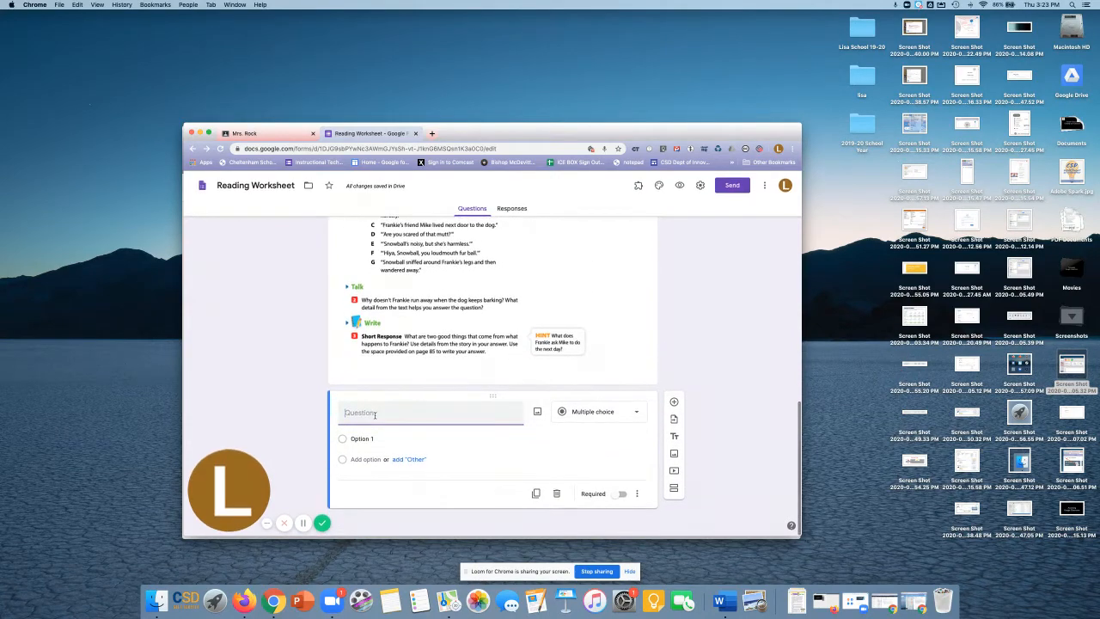
{"action": "type", "text": "Why "}
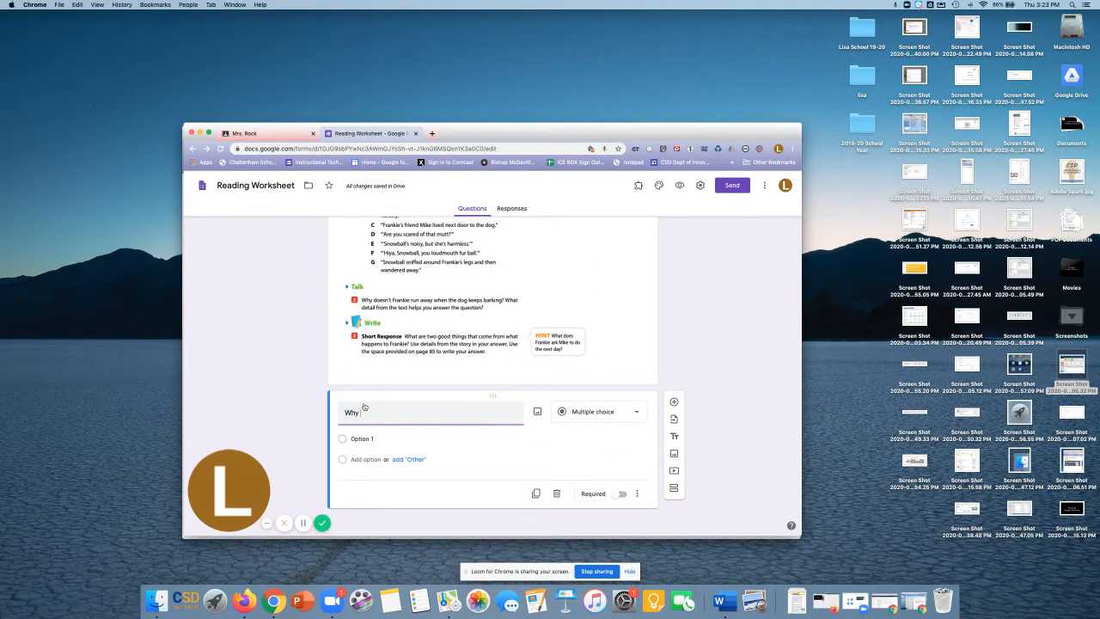
{"action": "type", "text": "does Frankie Cross Gree Stree"}
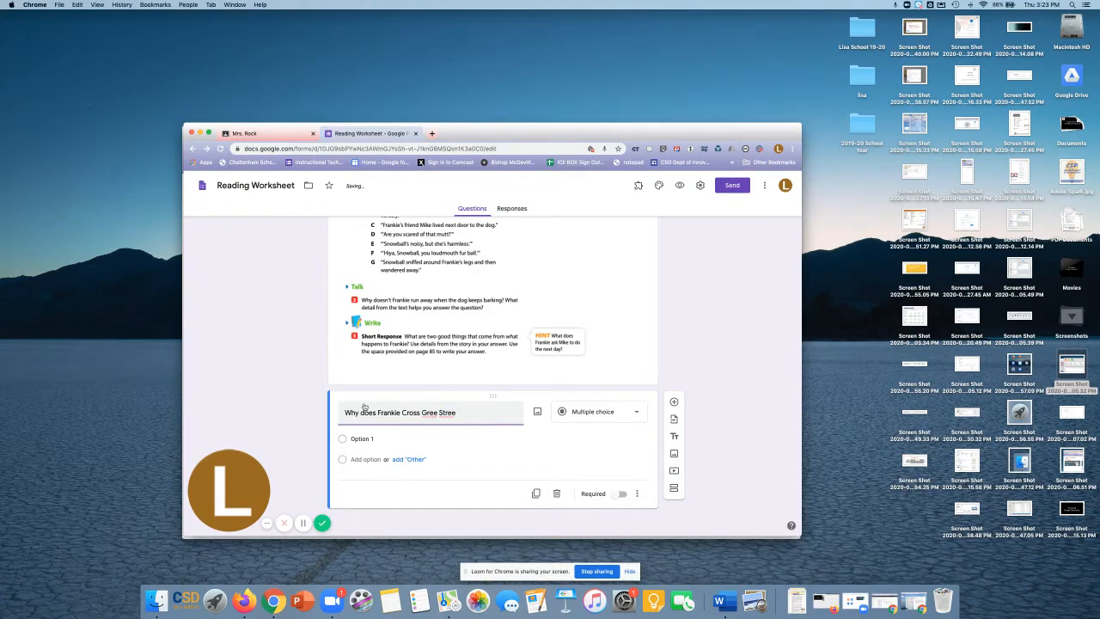
{"action": "type", "text": "t"}
{"action": "left_click", "coordinate": [436, 412]}
{"action": "type", "text": "n"}
- Set the question's first answer option to "A. He doesn't"
{"action": "left_click", "coordinate": [373, 439]}
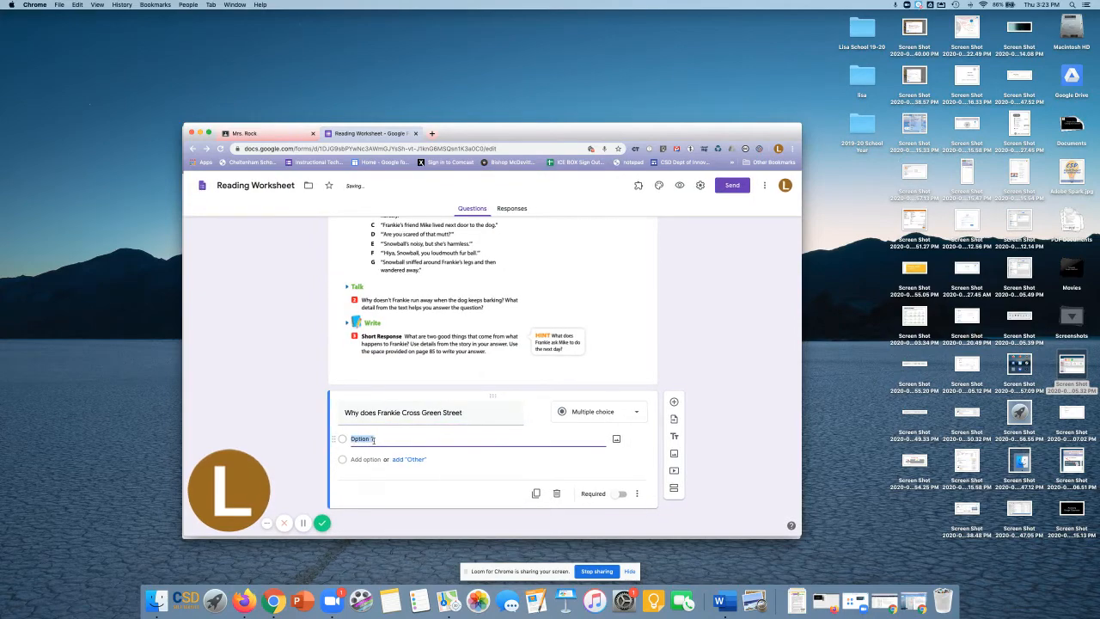
{"action": "type", "text": "A."}
{"action": "scroll", "coordinate": [374, 440], "scroll_direction": "up", "scroll_amount": 5}
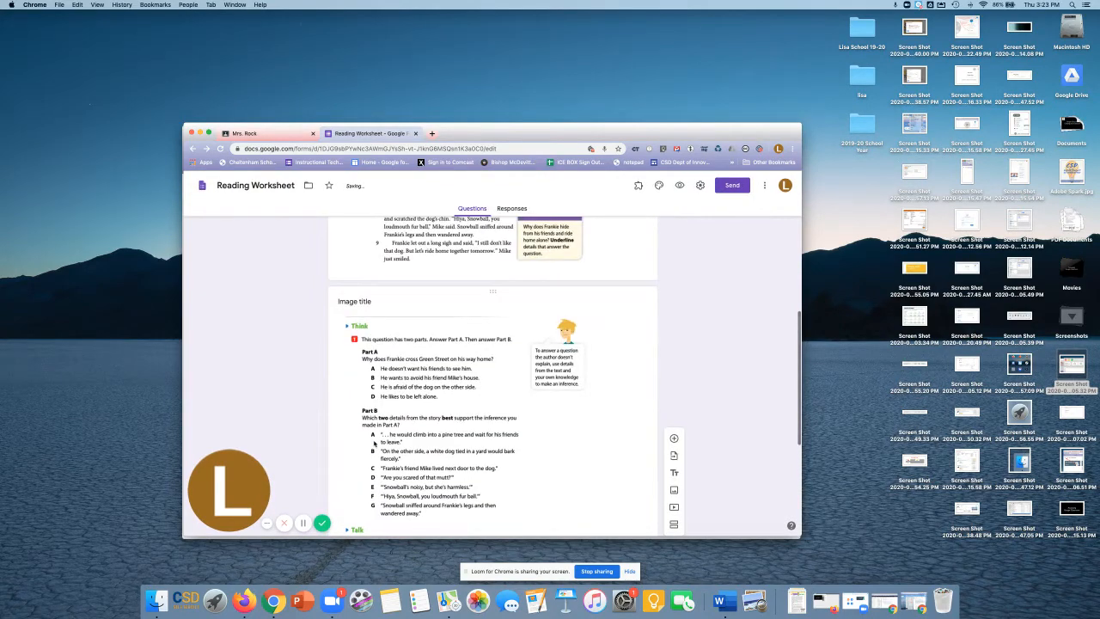
{"action": "scroll", "coordinate": [374, 442], "scroll_direction": "down", "scroll_amount": 5}
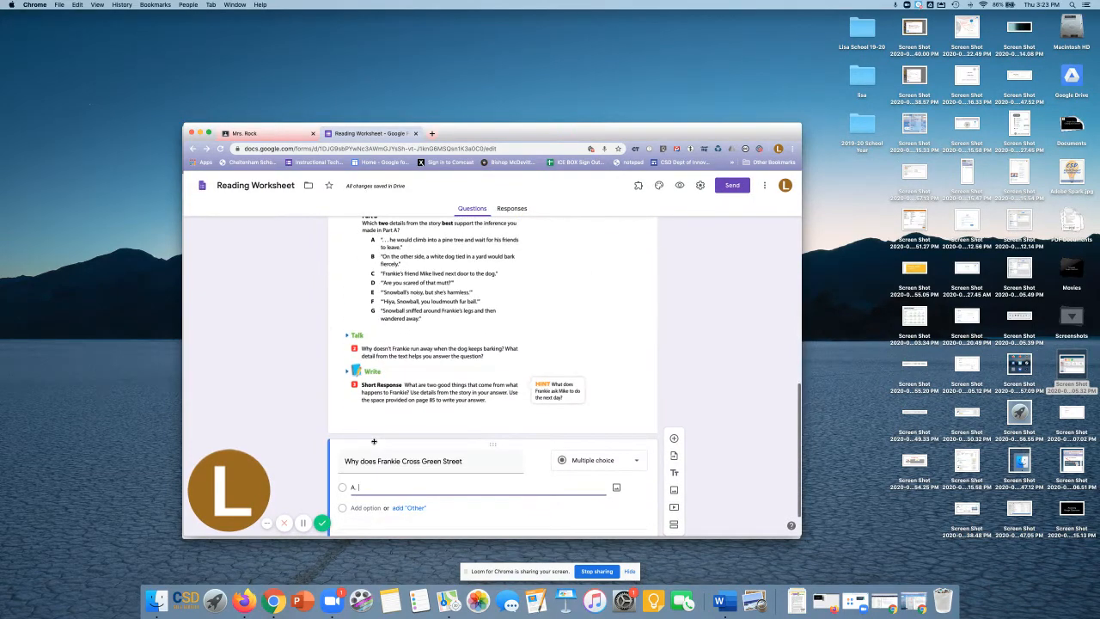
{"action": "type", "text": "He doesnt"}
{"action": "scroll", "coordinate": [386, 475], "scroll_direction": "down", "scroll_amount": 1}
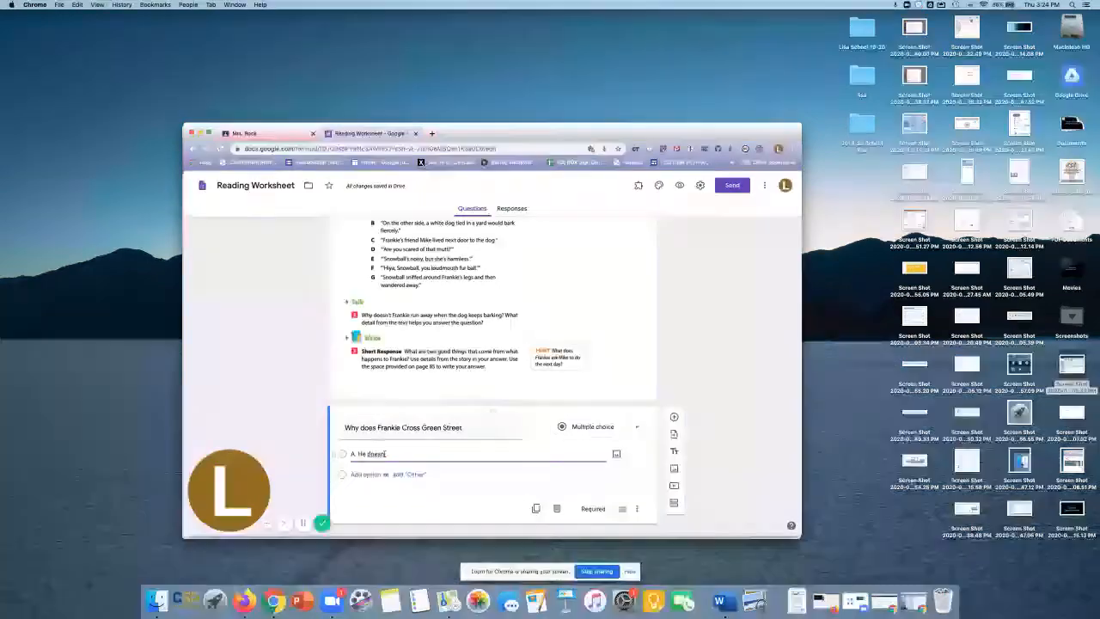
{"action": "type", "text": "'t"}
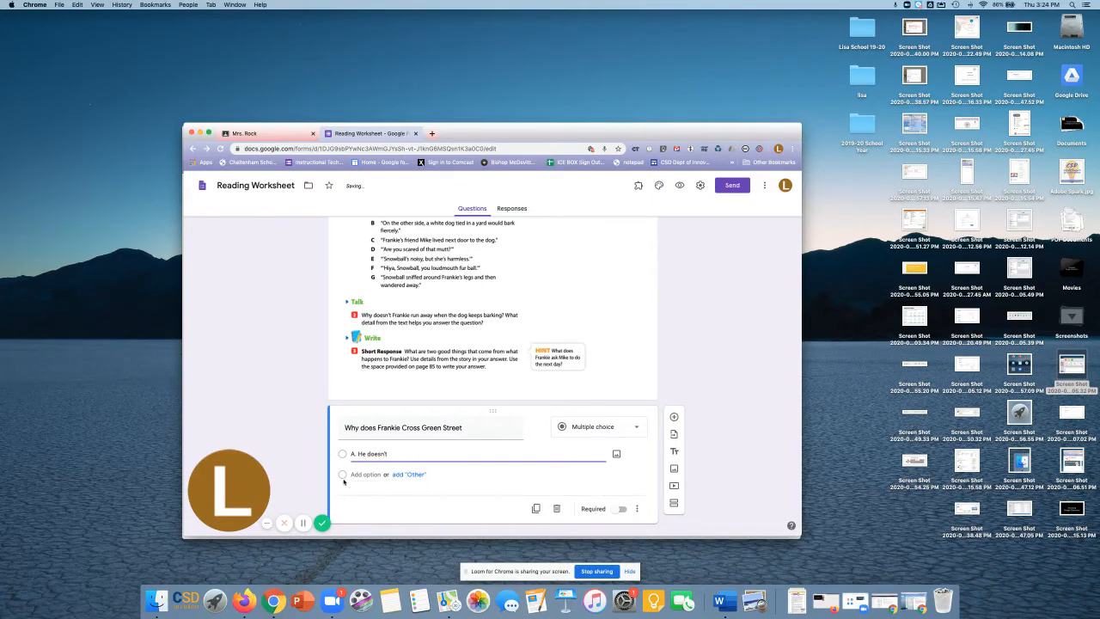
- Add a second answer option reading "b. He want to avoid"
{"action": "left_click", "coordinate": [379, 473]}
{"action": "type", "text": "b."}
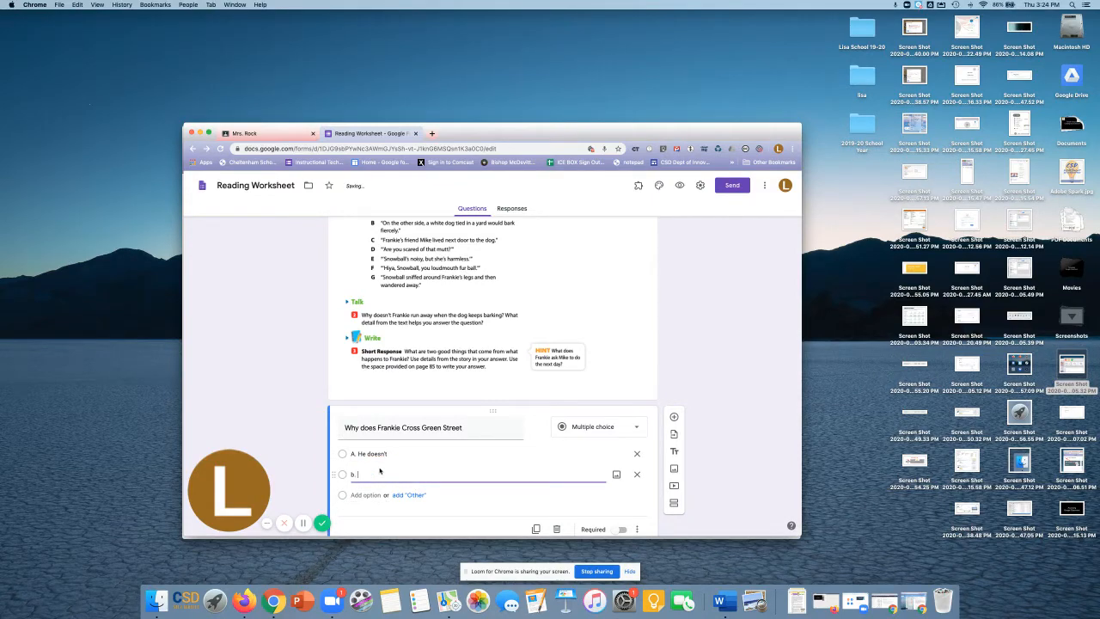
{"action": "scroll", "coordinate": [379, 471], "scroll_direction": "up", "scroll_amount": 5}
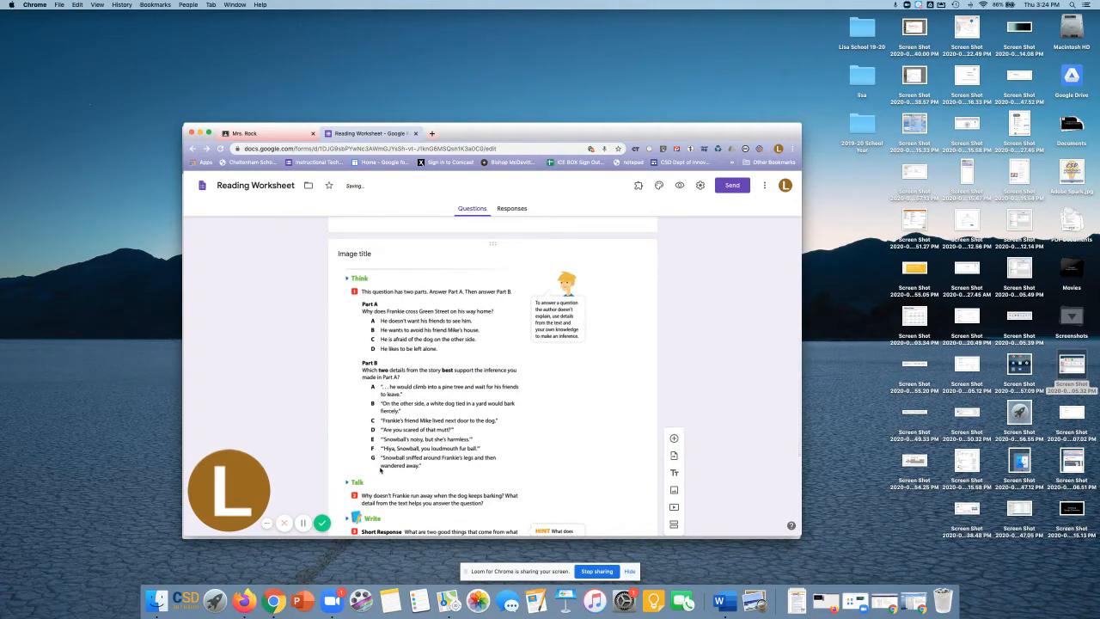
{"action": "scroll", "coordinate": [380, 469], "scroll_direction": "down", "scroll_amount": 5}
{"action": "type", "text": ". H"}
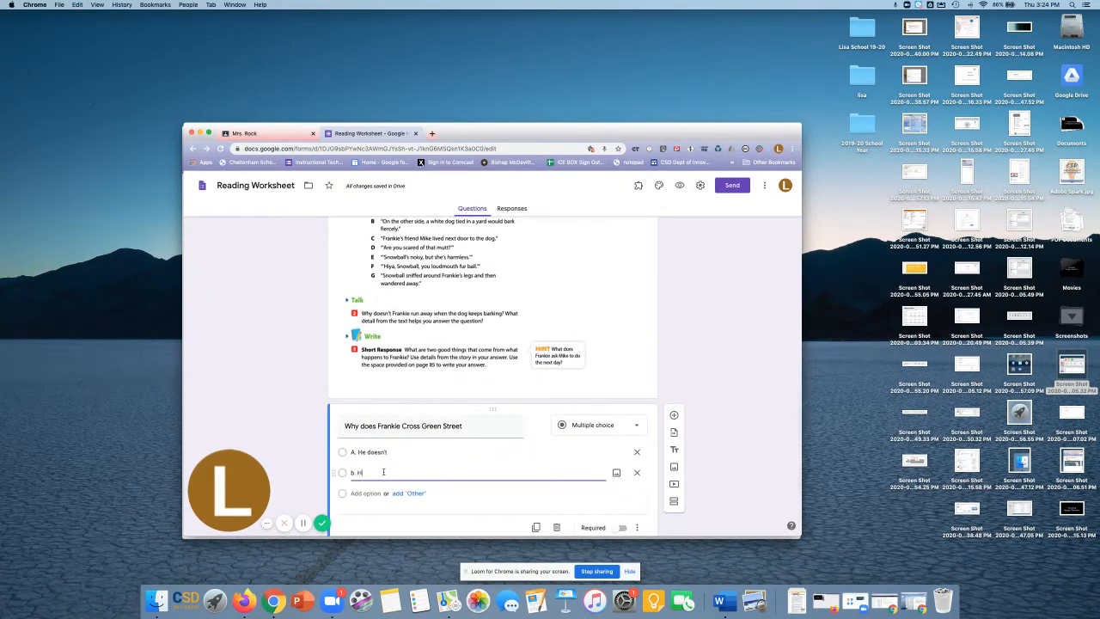
{"action": "type", "text": "e want to avoid"}
{"action": "scroll", "coordinate": [389, 510], "scroll_direction": "down", "scroll_amount": 1}
{"action": "scroll", "coordinate": [449, 483], "scroll_direction": "up", "scroll_amount": 5}
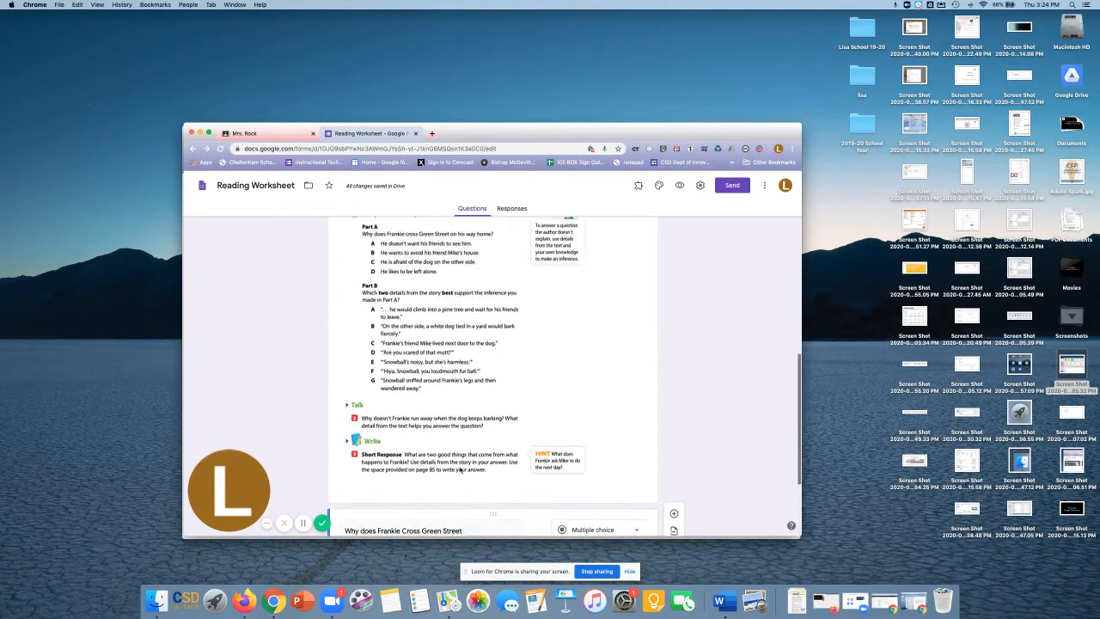
{"action": "scroll", "coordinate": [516, 516], "scroll_direction": "down", "scroll_amount": 4}
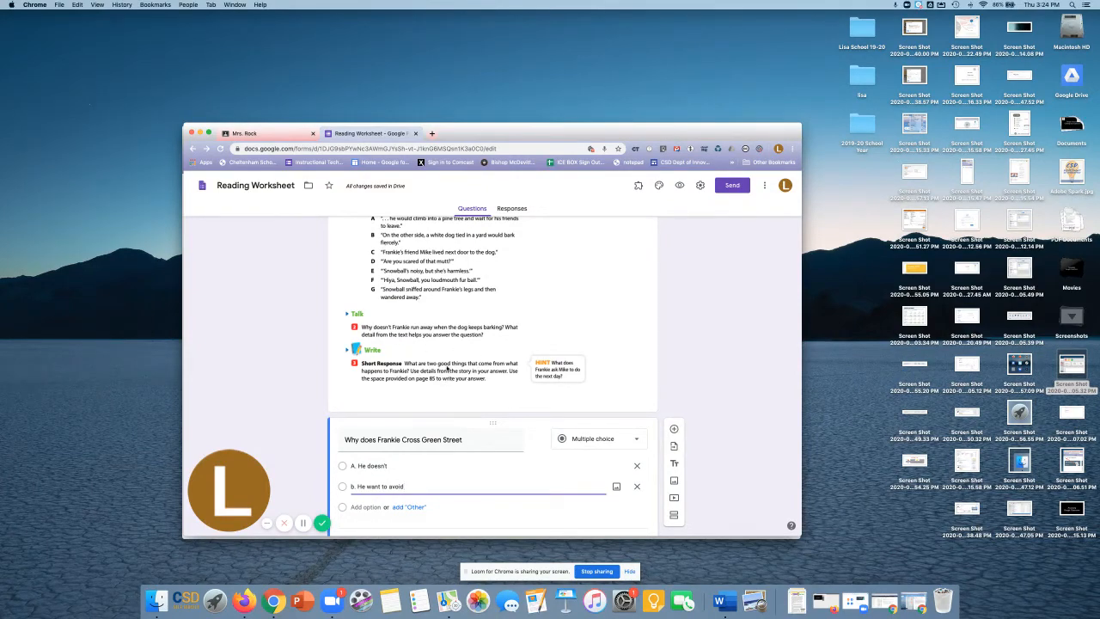
{"action": "scroll", "coordinate": [452, 396], "scroll_direction": "down", "scroll_amount": 1}
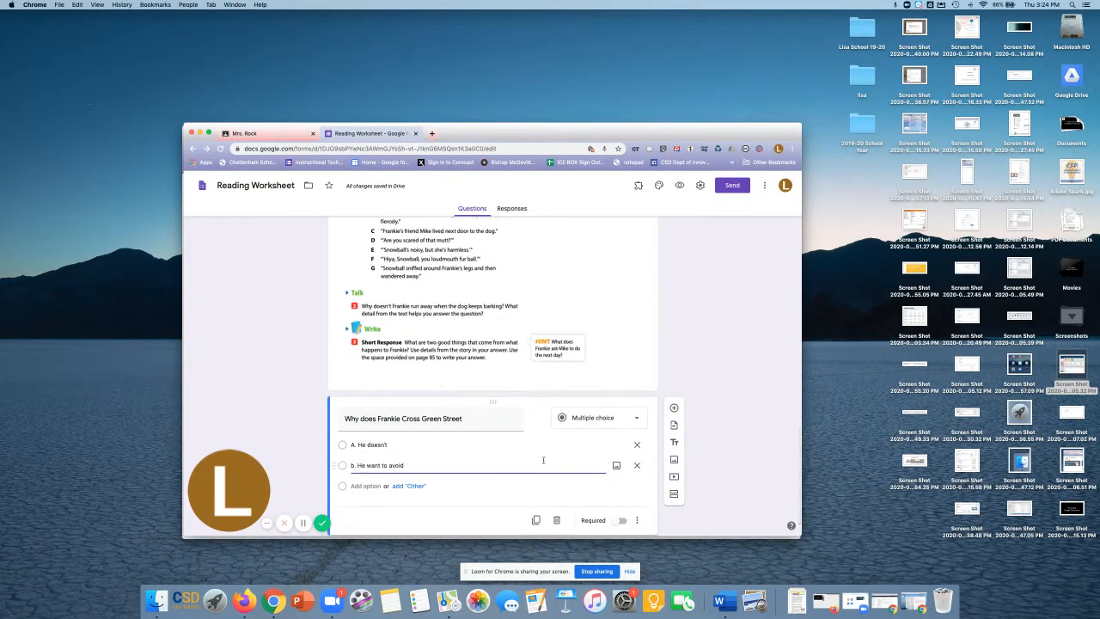
{"action": "scroll", "coordinate": [543, 459], "scroll_direction": "down", "scroll_amount": 1}
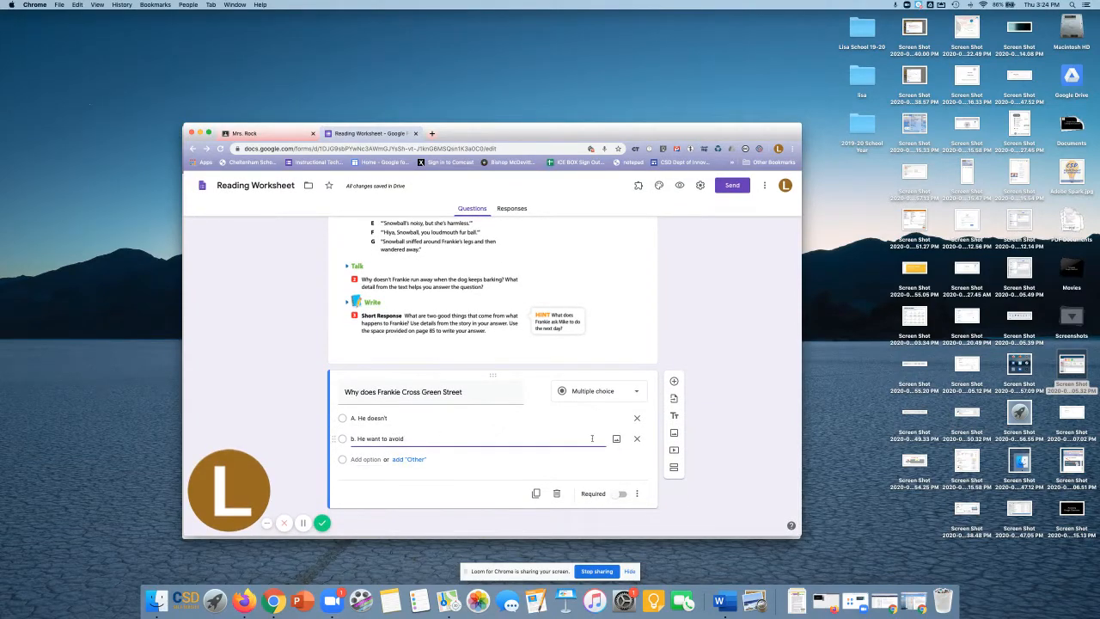
- Add a paragraph question reading "What are 2 Good things" below the multiple-choice question
{"action": "left_click", "coordinate": [674, 381]}
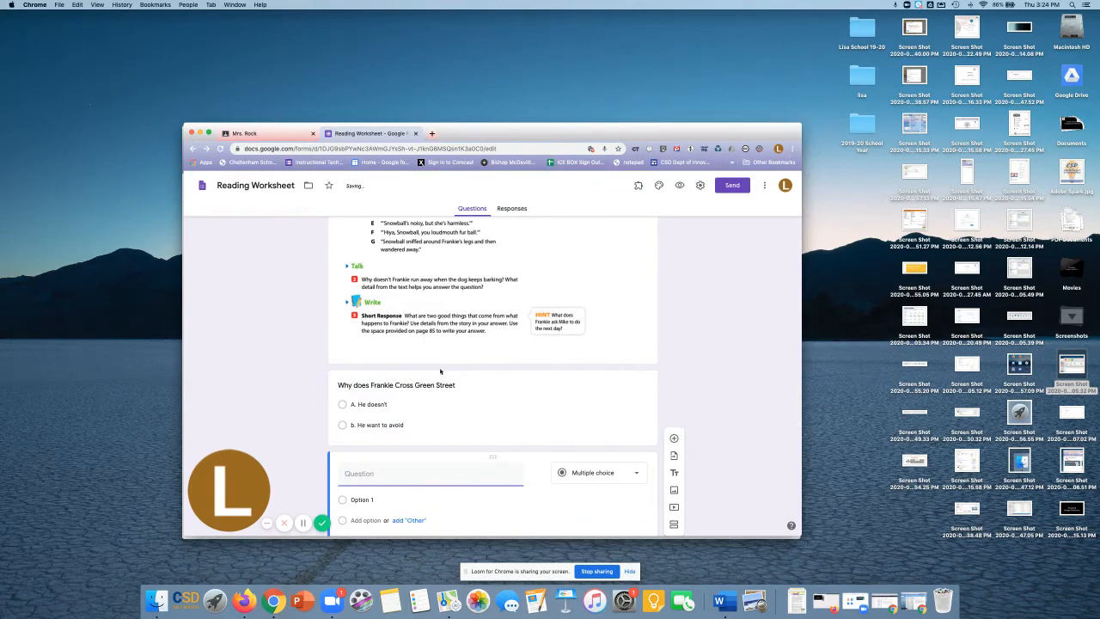
{"action": "left_click", "coordinate": [635, 473]}
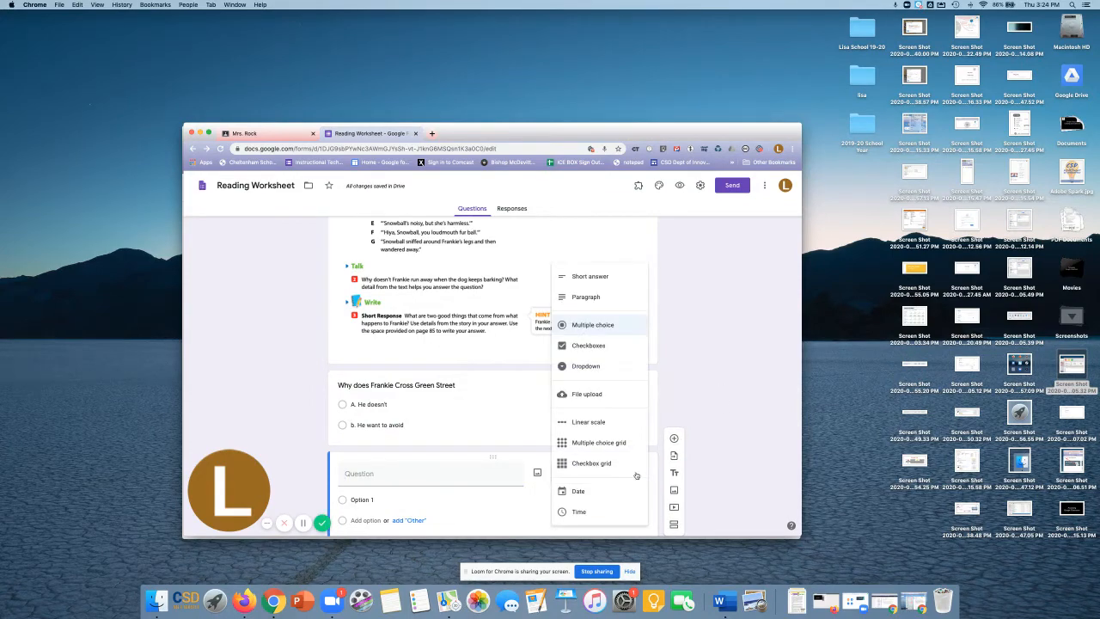
{"action": "left_click", "coordinate": [607, 297]}
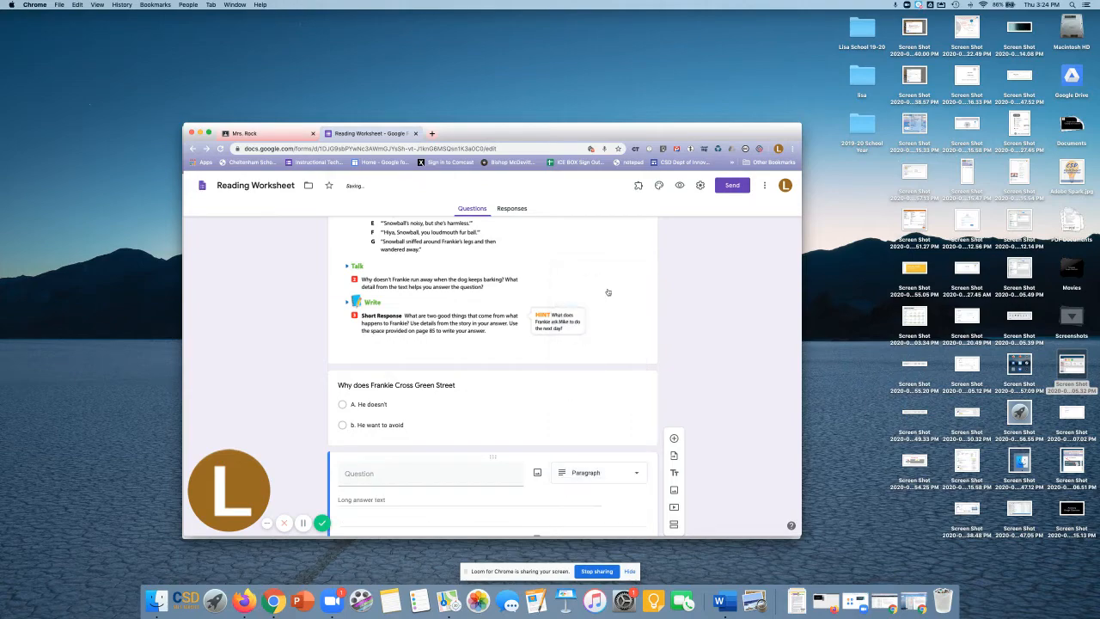
{"action": "left_click", "coordinate": [387, 483]}
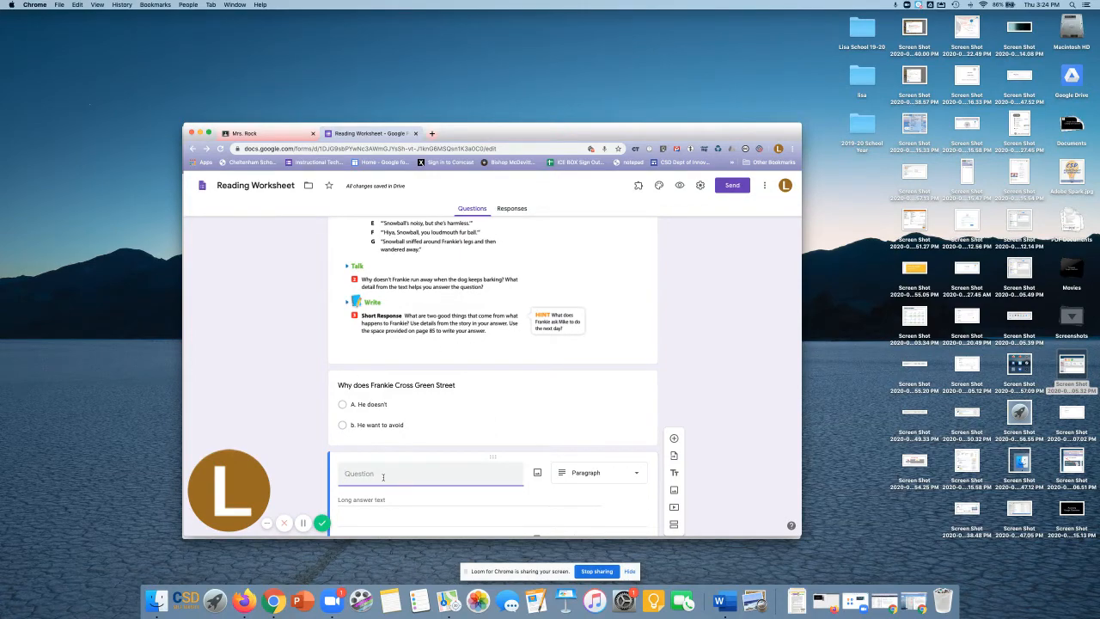
{"action": "type", "text": "What are 2 Good things"}
{"action": "scroll", "coordinate": [464, 493], "scroll_direction": "down", "scroll_amount": 2}
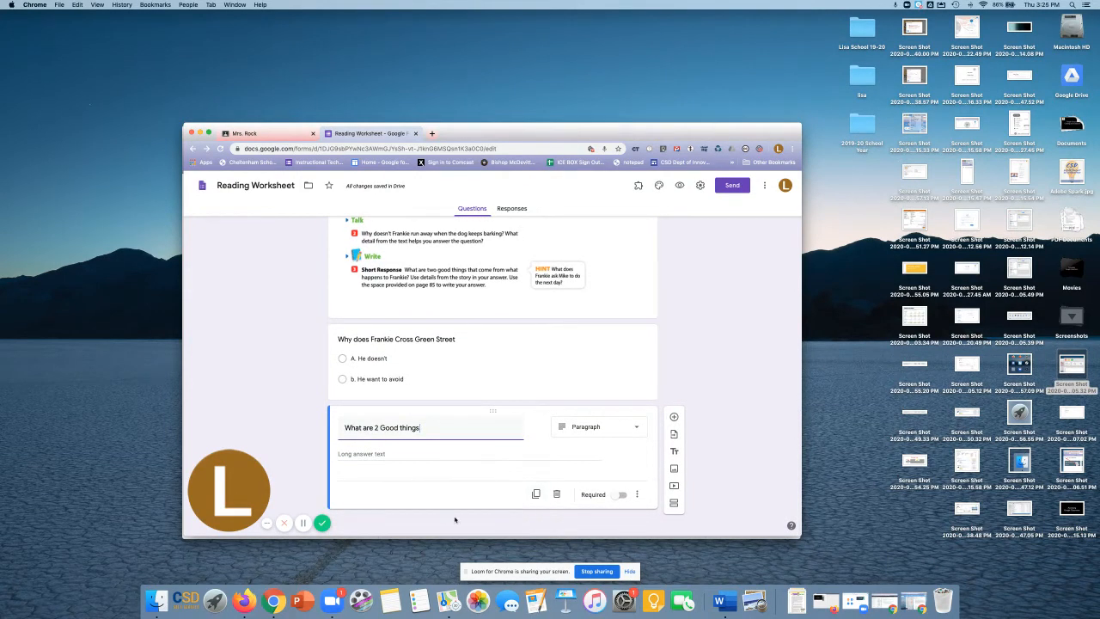
- Add a short-answer question titled "Name:" and move it above the "Why does Frankie Cross Green Street" question
{"action": "scroll", "coordinate": [479, 425], "scroll_direction": "up", "scroll_amount": 2}
{"action": "scroll", "coordinate": [479, 428], "scroll_direction": "up", "scroll_amount": 3}
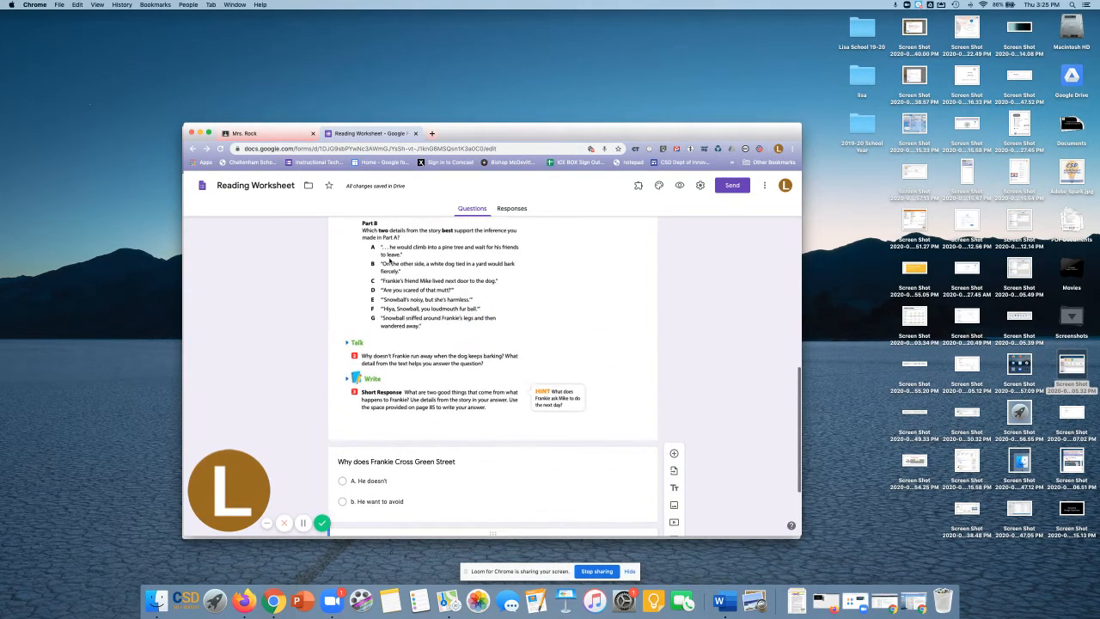
{"action": "scroll", "coordinate": [434, 485], "scroll_direction": "down", "scroll_amount": 5}
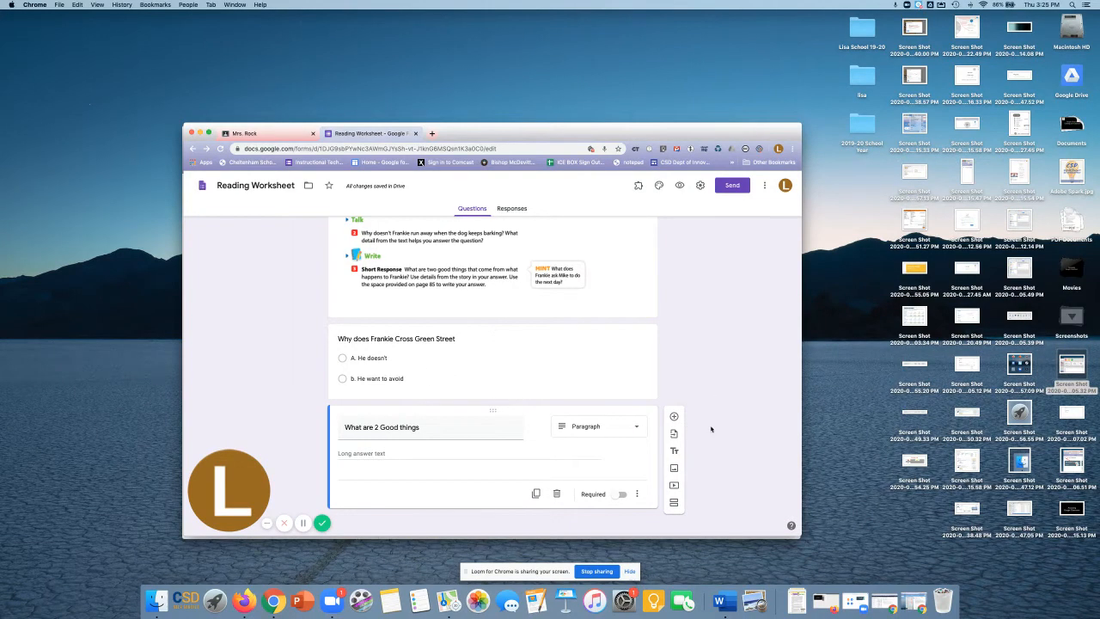
{"action": "left_click", "coordinate": [673, 416]}
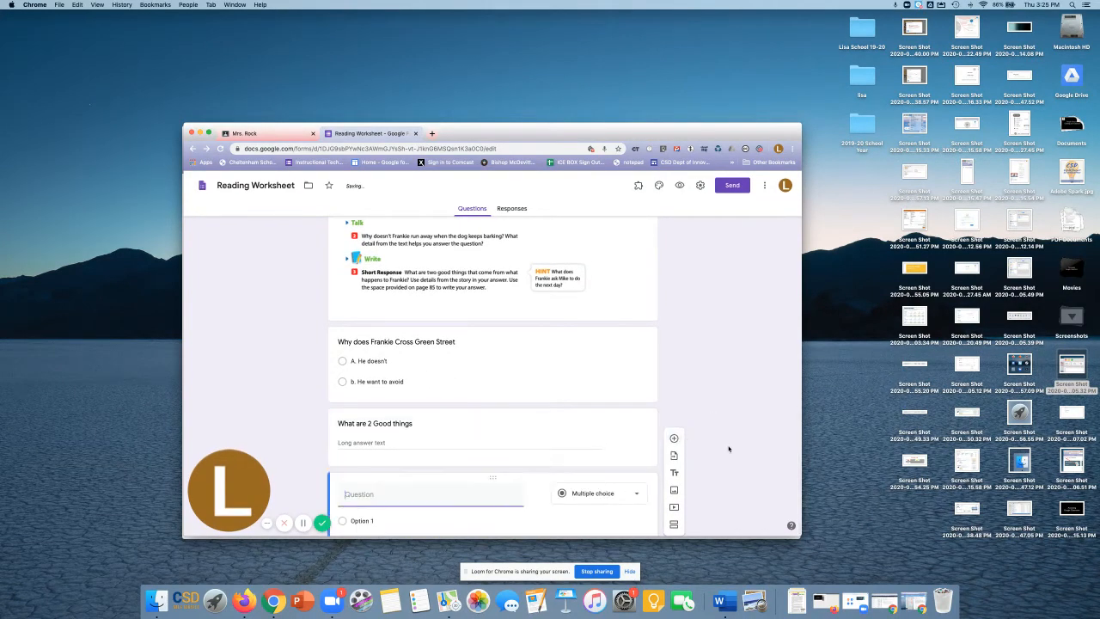
{"action": "type", "text": "N"}
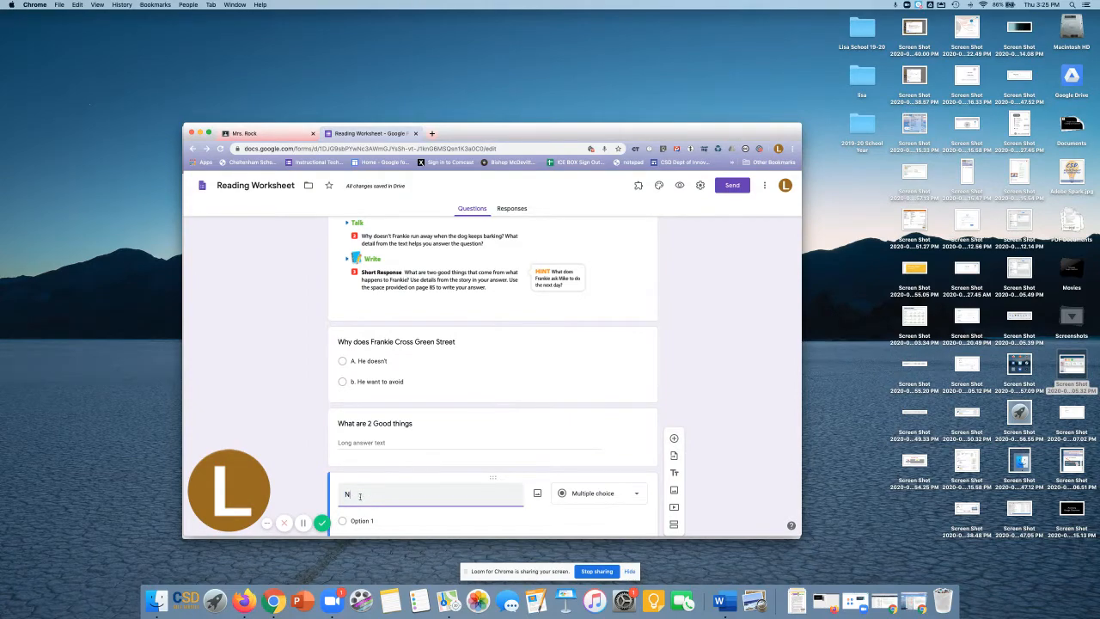
{"action": "type", "text": "ame:"}
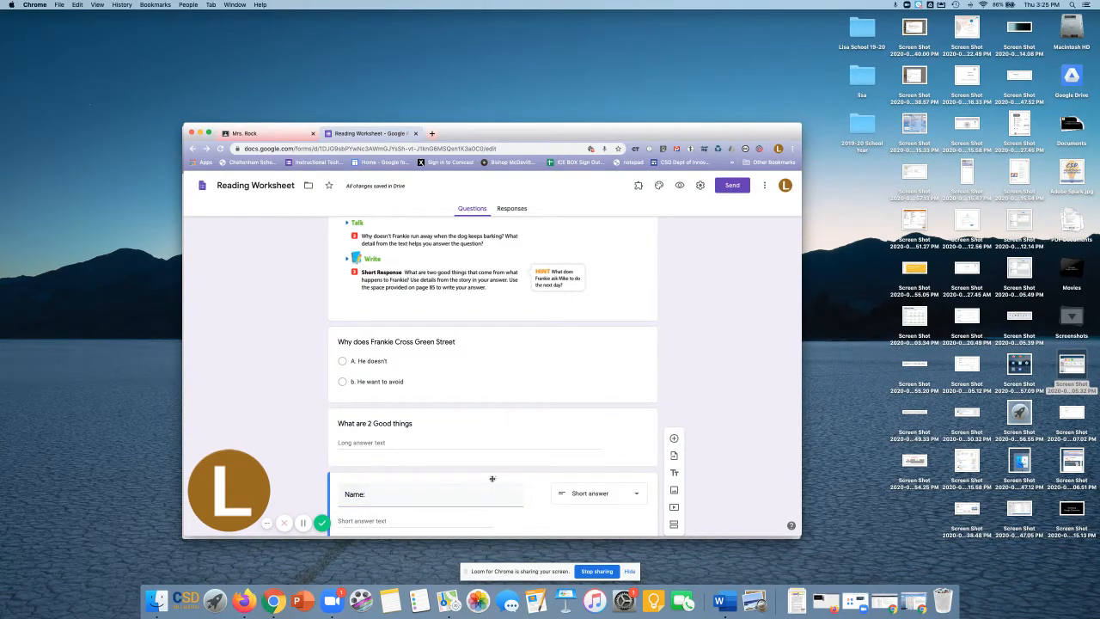
{"action": "left_click_drag", "start_coordinate": [493, 478], "coordinate": [481, 322]}
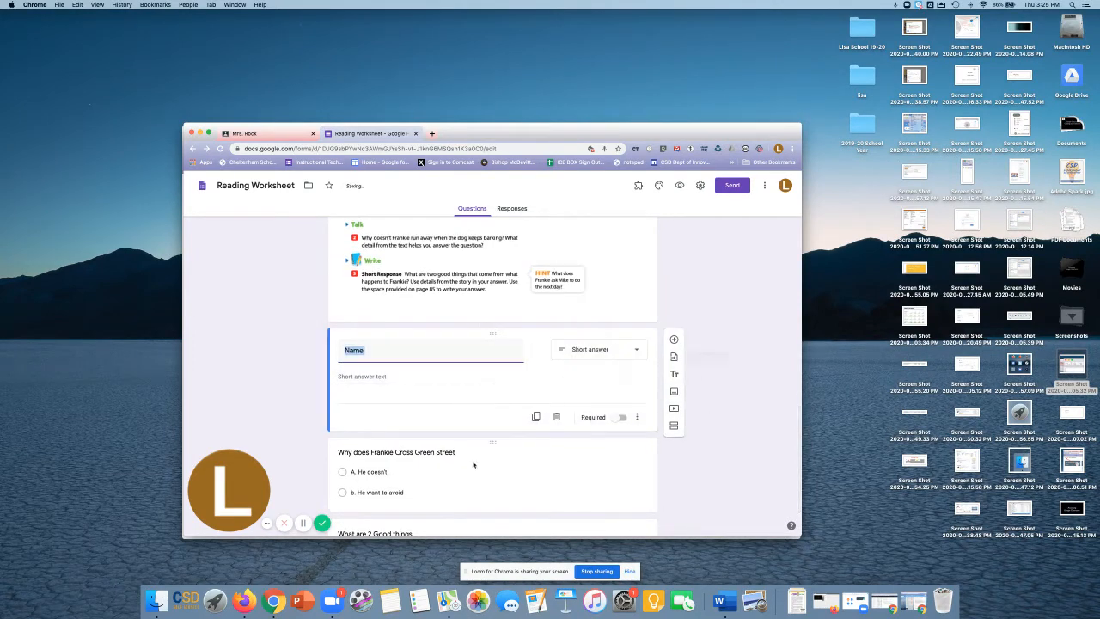
- Copy the form's shareable link from the sending options, leaving the URL unshortened, and close the dialog
{"action": "scroll", "coordinate": [474, 472], "scroll_direction": "up", "scroll_amount": 8}
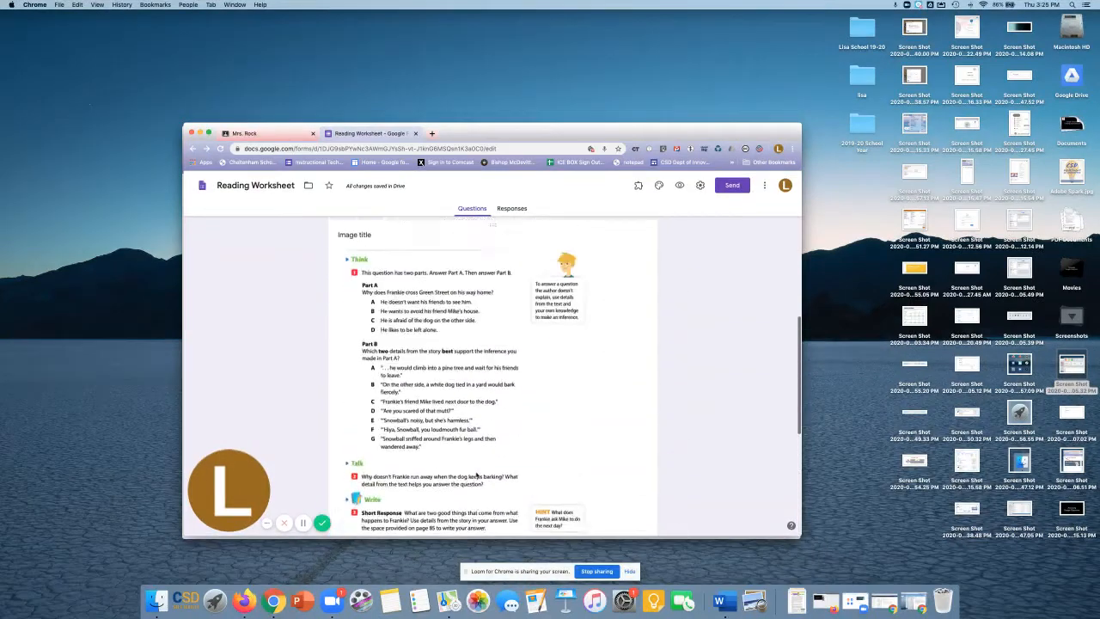
{"action": "scroll", "coordinate": [475, 470], "scroll_direction": "down", "scroll_amount": 4}
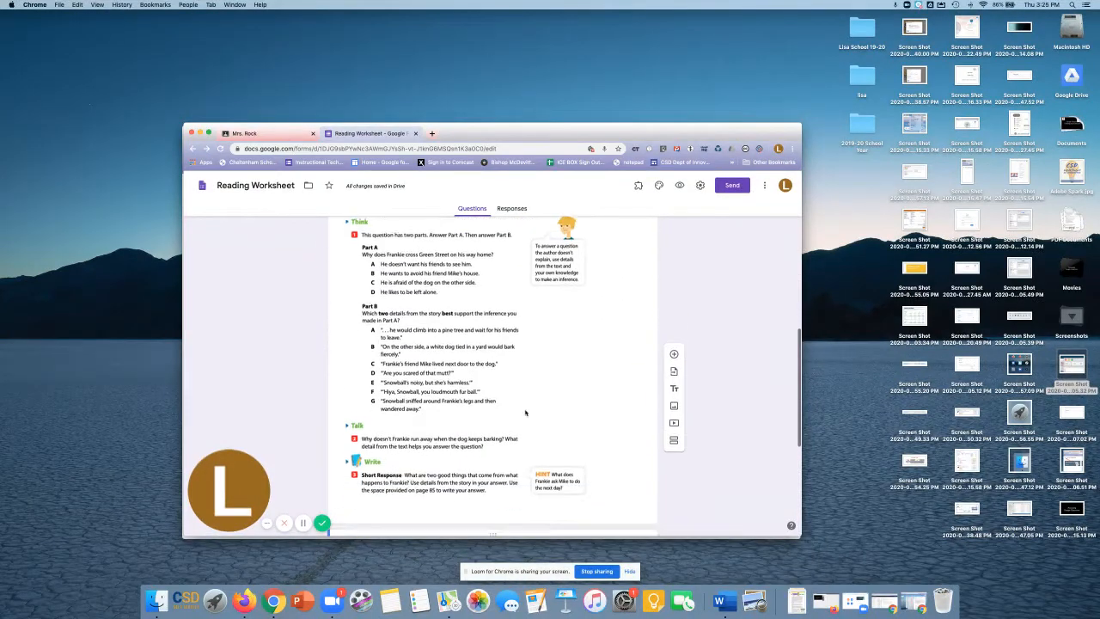
{"action": "scroll", "coordinate": [467, 497], "scroll_direction": "down", "scroll_amount": 5}
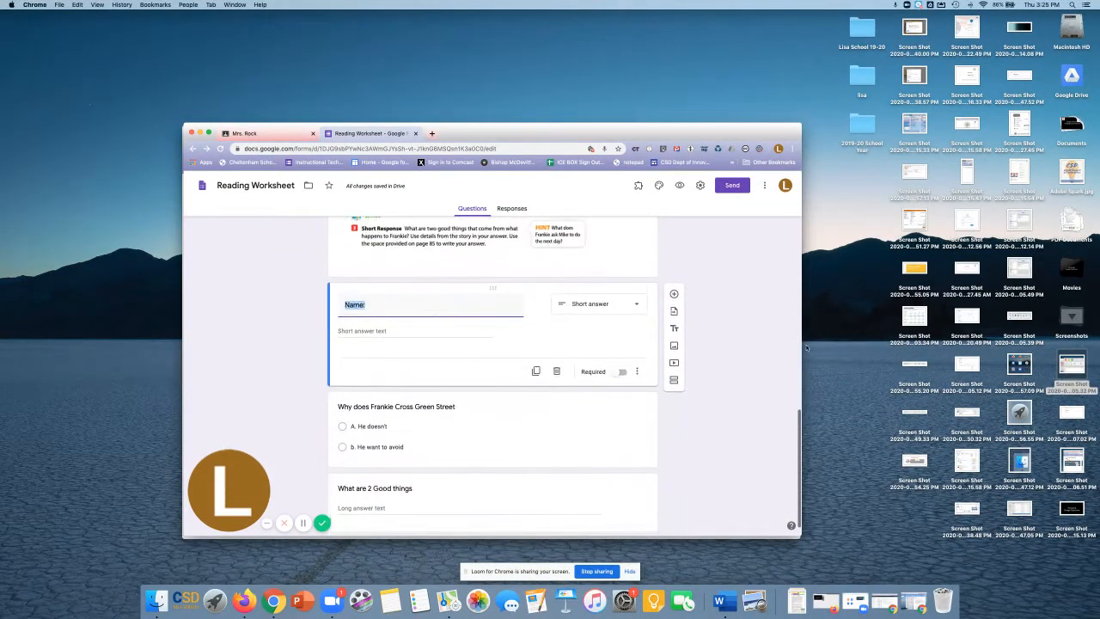
{"action": "scroll", "coordinate": [468, 497], "scroll_direction": "down", "scroll_amount": 1}
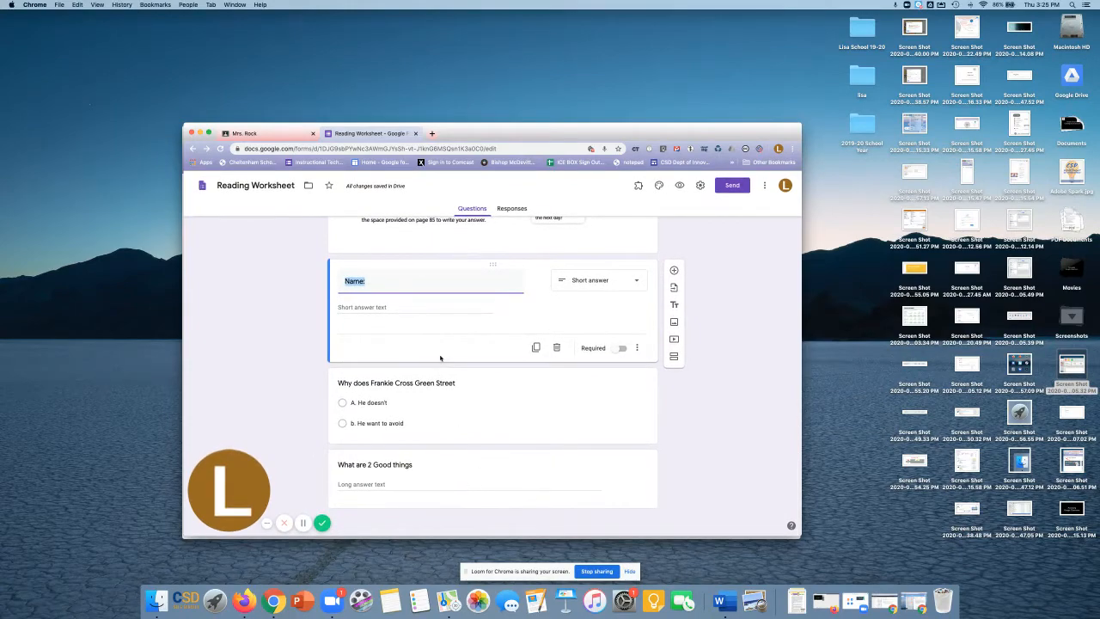
{"action": "scroll", "coordinate": [661, 468], "scroll_direction": "up", "scroll_amount": 10}
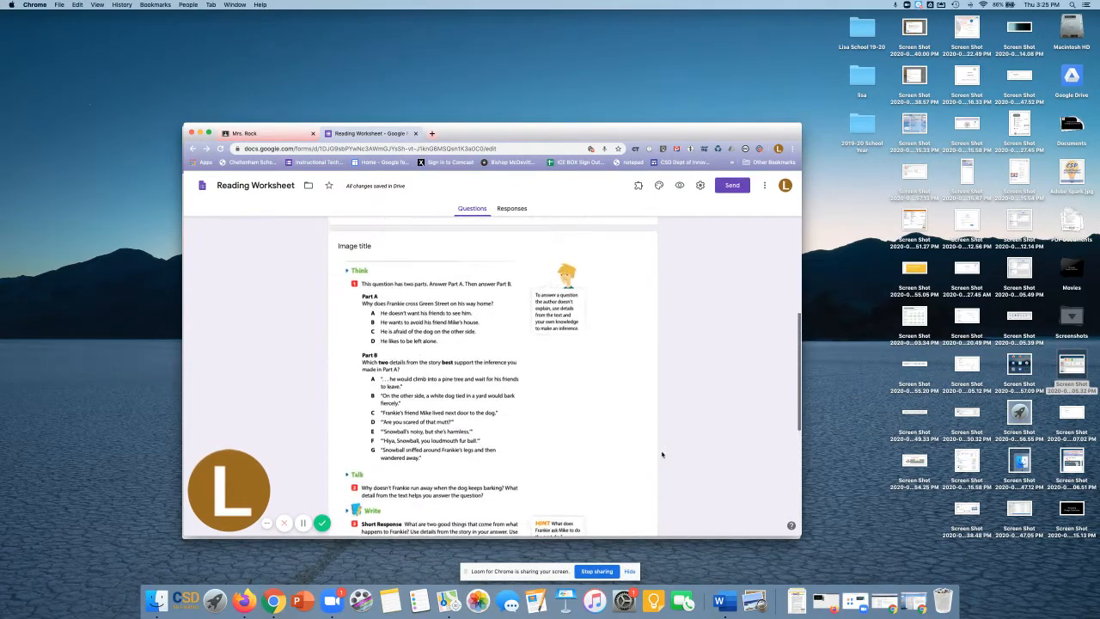
{"action": "scroll", "coordinate": [437, 405], "scroll_direction": "up", "scroll_amount": 1}
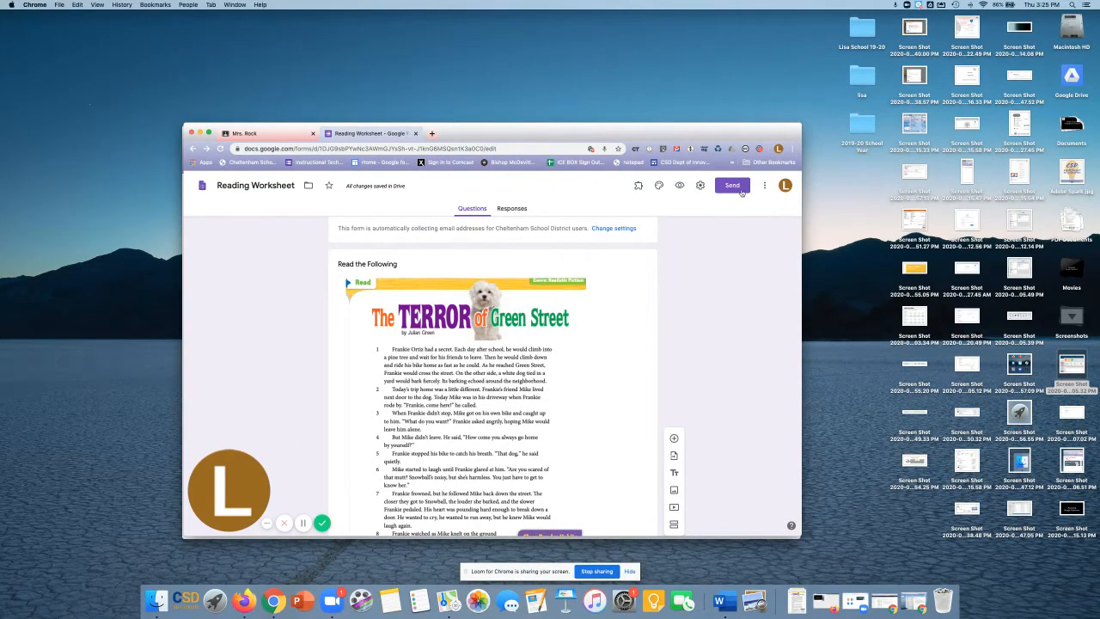
{"action": "left_click", "coordinate": [735, 187]}
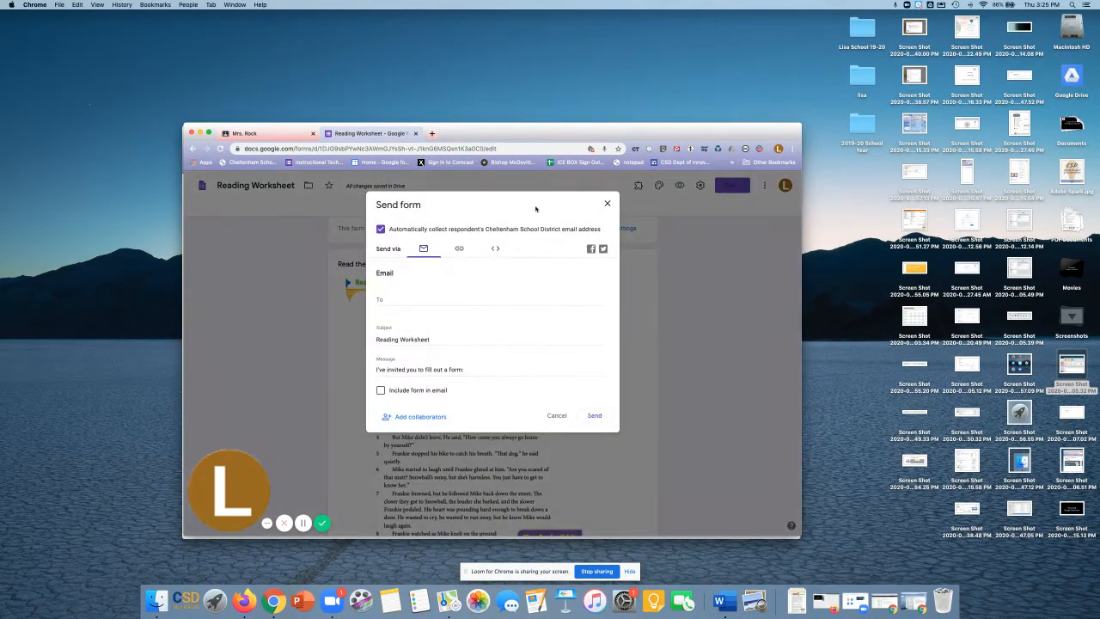
{"action": "left_click", "coordinate": [460, 248]}
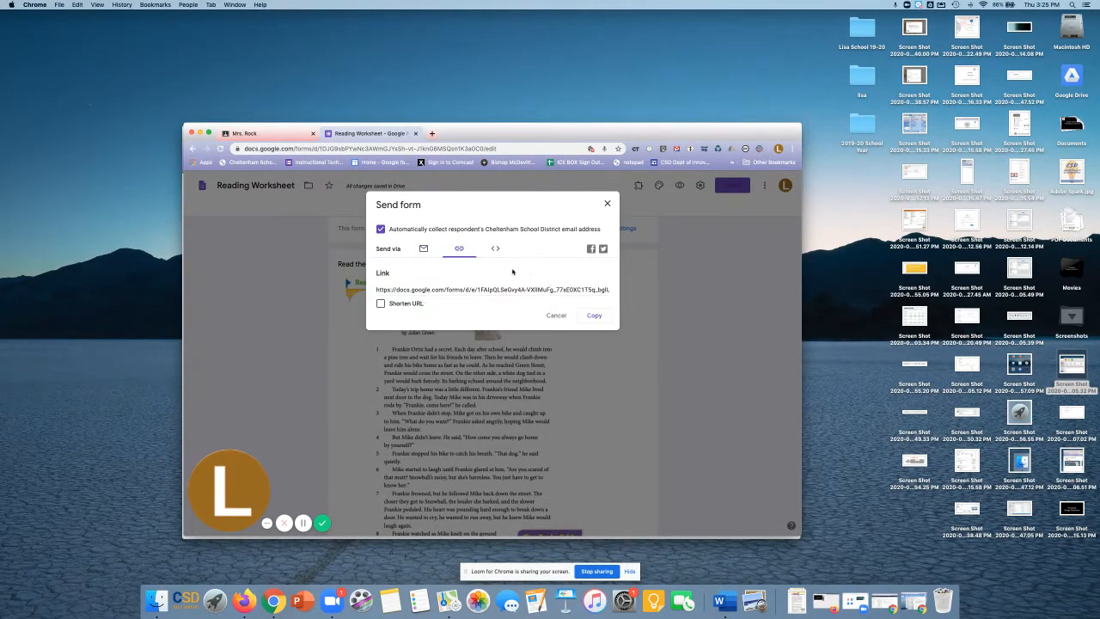
{"action": "left_click", "coordinate": [379, 289]}
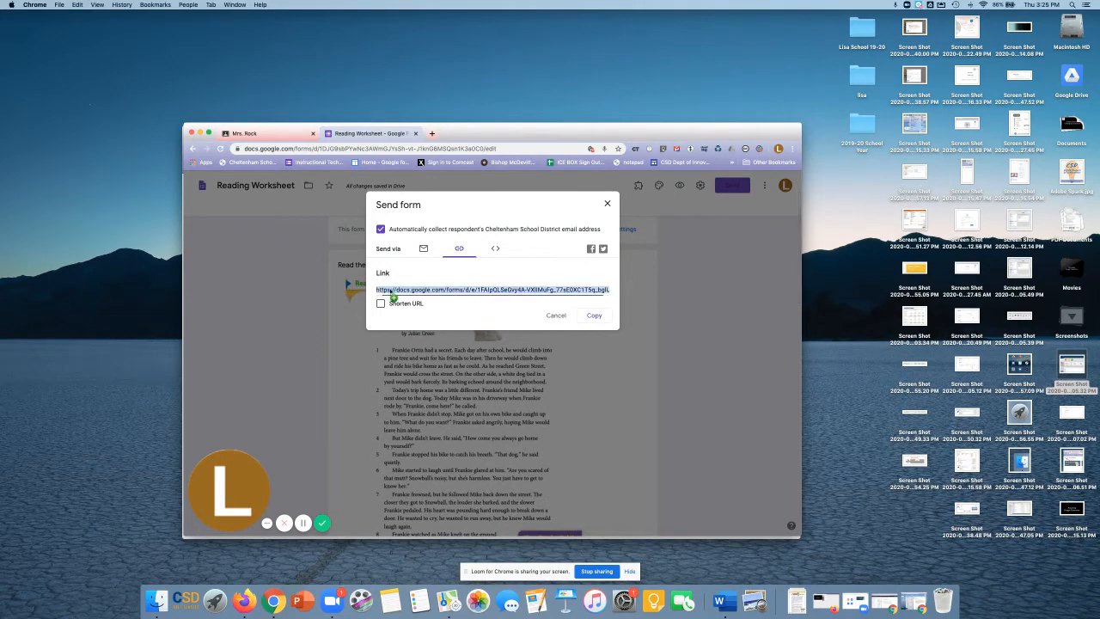
{"action": "left_click", "coordinate": [595, 316]}
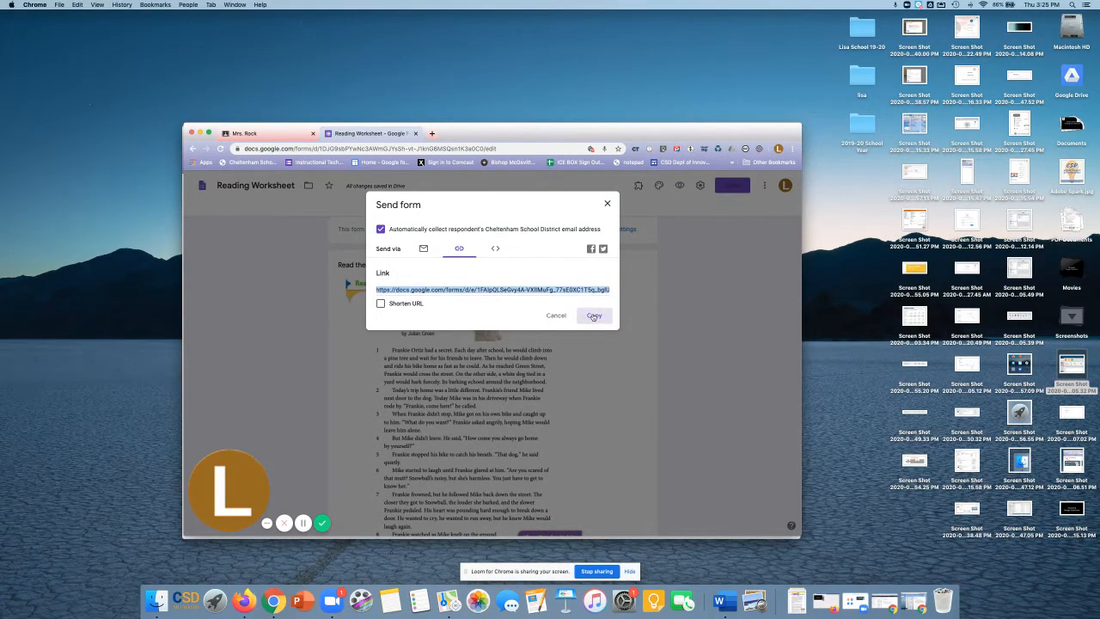
{"action": "left_click", "coordinate": [607, 203]}
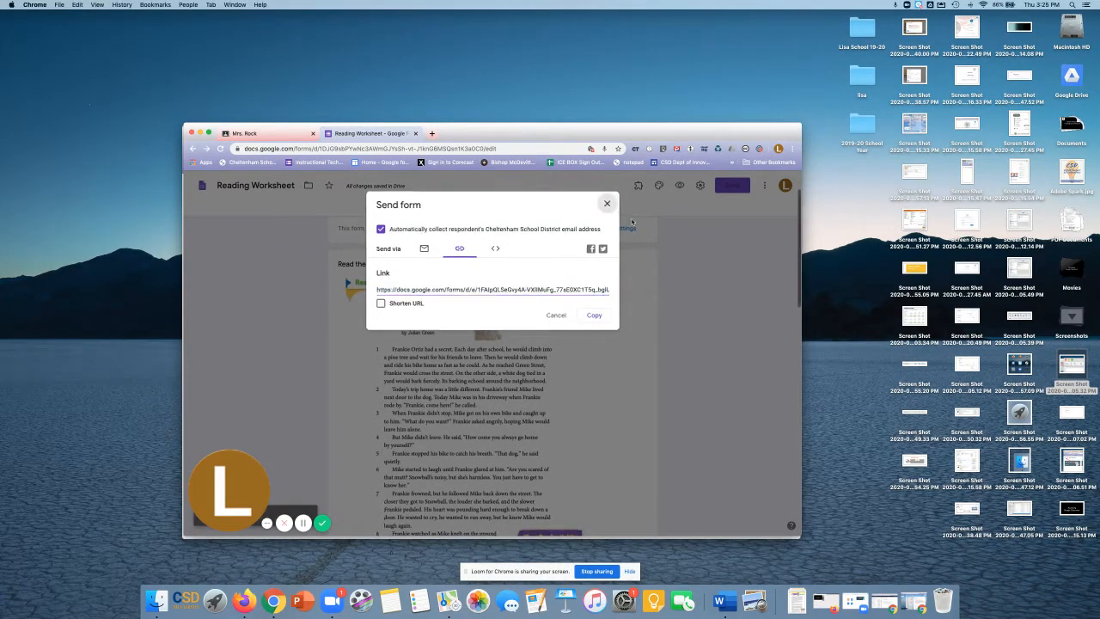
- Switch to Google Classroom and create a classwork assignment titled "Reading Worksheet", leaving the instructions empty
{"action": "left_click", "coordinate": [247, 134]}
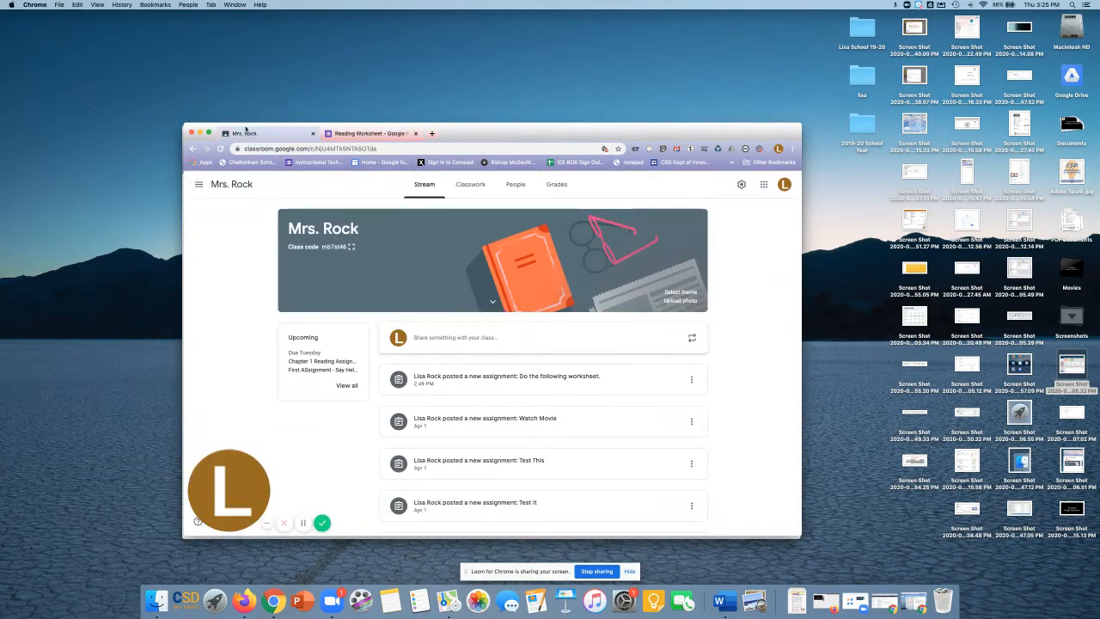
{"action": "left_click", "coordinate": [469, 183]}
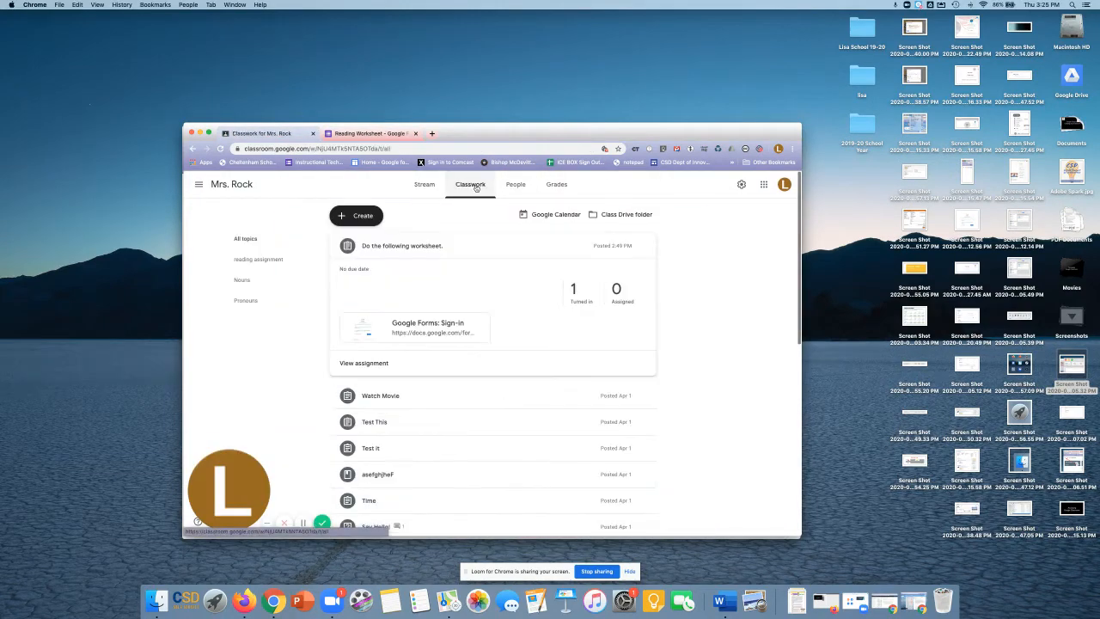
{"action": "left_click", "coordinate": [363, 216]}
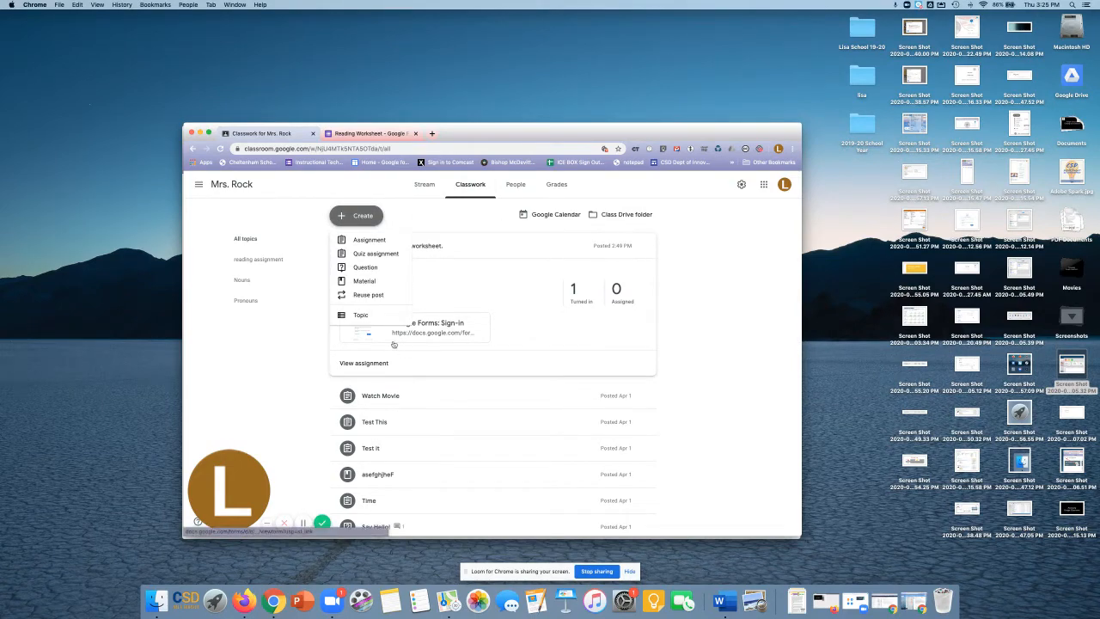
{"action": "left_click", "coordinate": [378, 241]}
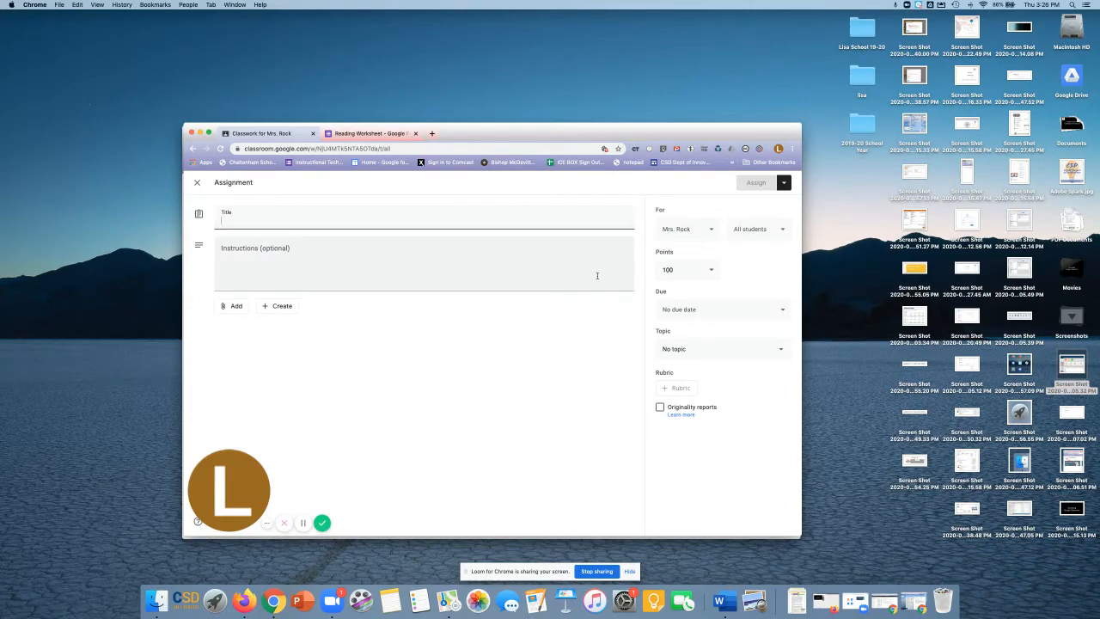
{"action": "type", "text": "Reading W"}
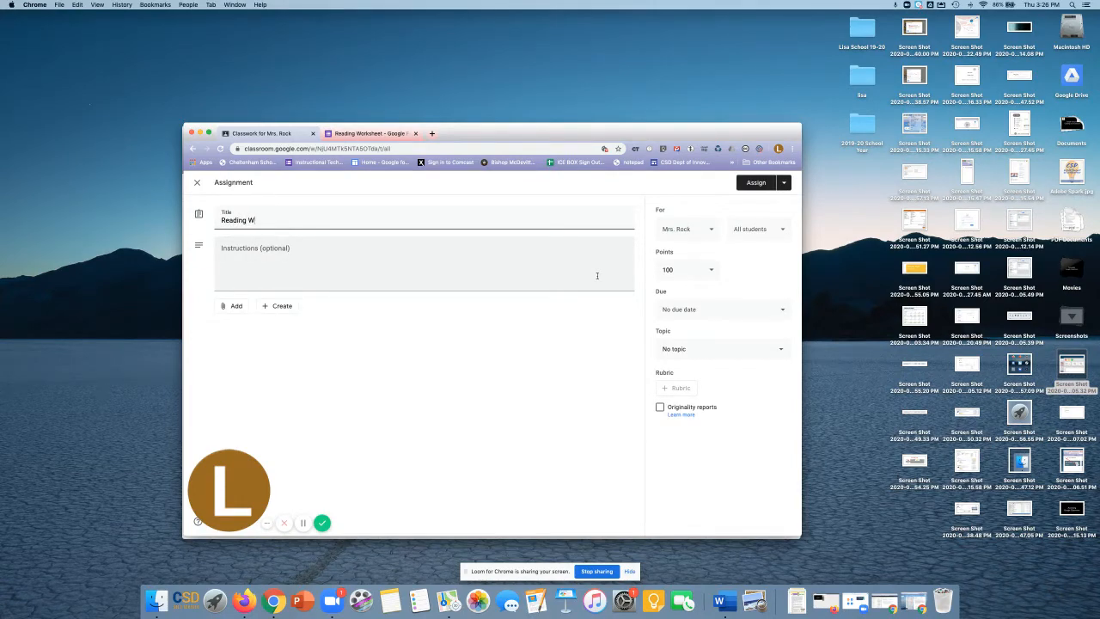
{"action": "type", "text": "orksheet"}
{"action": "left_click", "coordinate": [376, 248]}
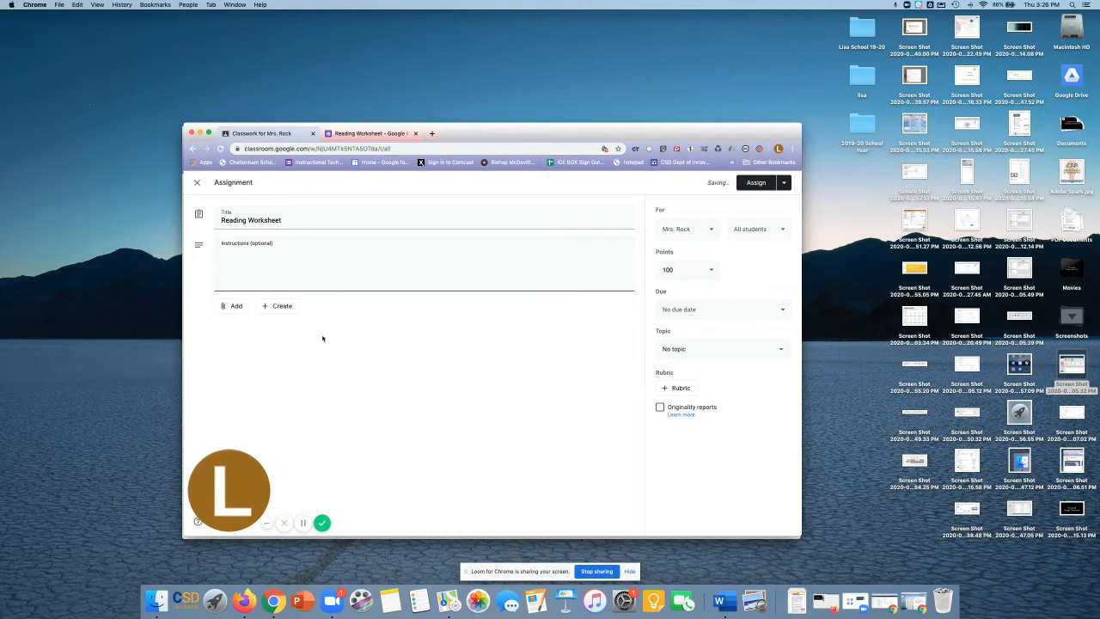
- Attach the copied form link to the "Reading Worksheet" assignment and assign it to all students
{"action": "left_click", "coordinate": [227, 308]}
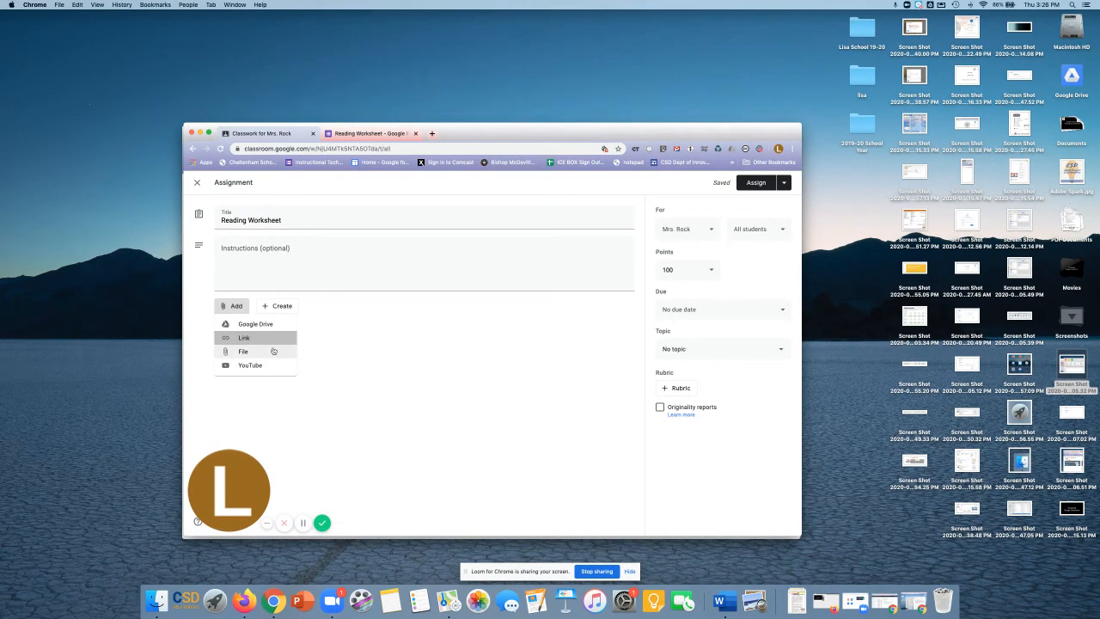
{"action": "left_click", "coordinate": [272, 344]}
{"action": "right_click", "coordinate": [469, 357]}
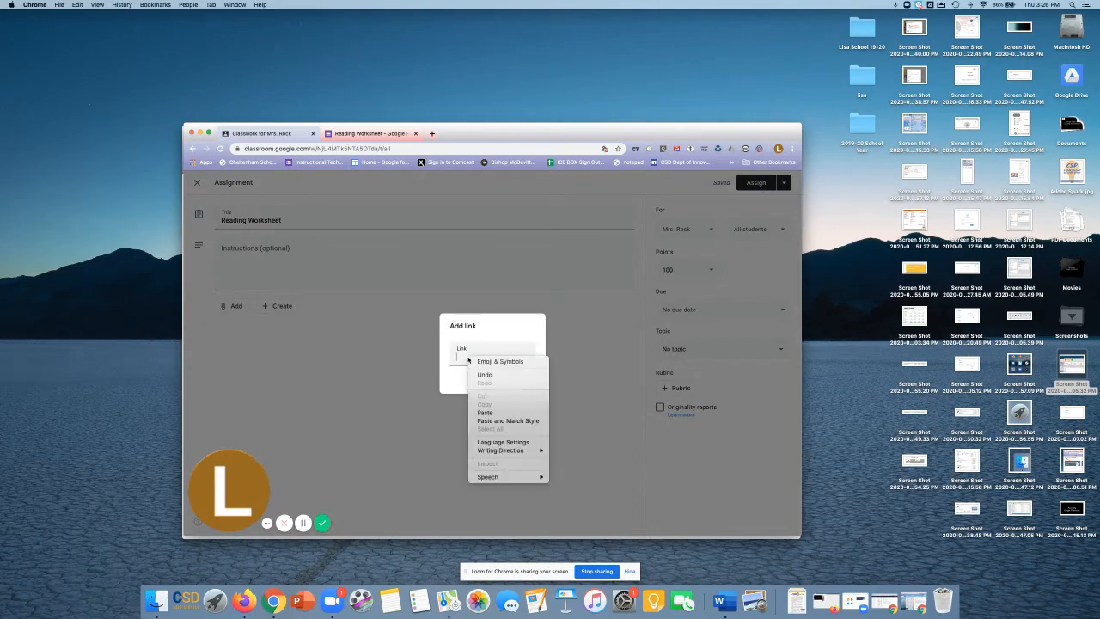
{"action": "left_click", "coordinate": [486, 413]}
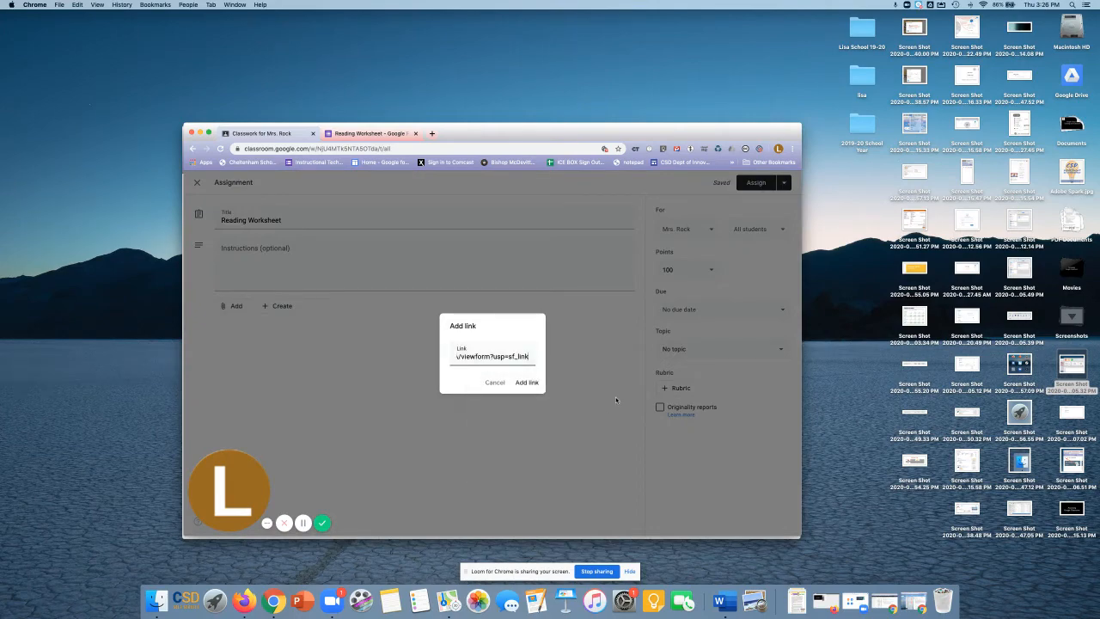
{"action": "left_click", "coordinate": [526, 383]}
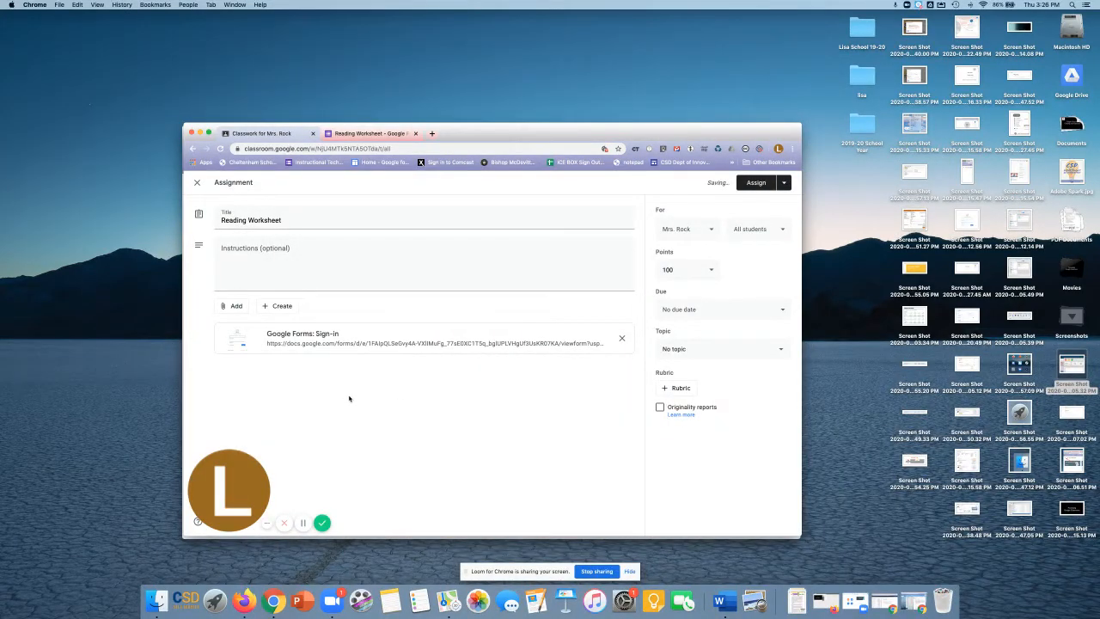
{"action": "left_click", "coordinate": [751, 183]}
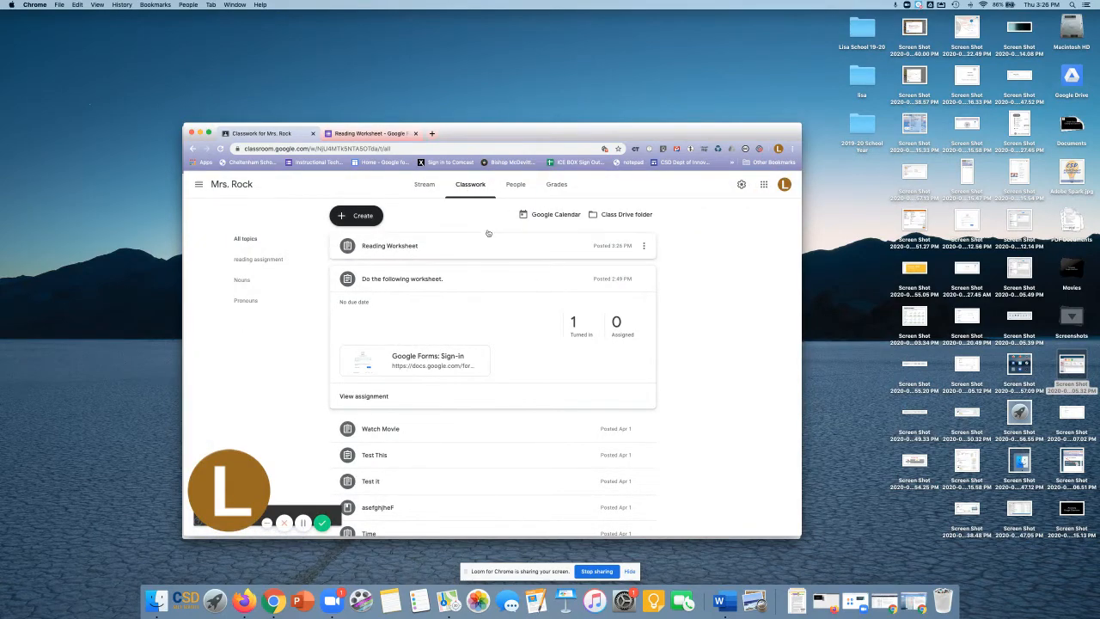
- Show the class stream and move the teacher's browser window aside to uncover the incognito window behind it
{"action": "left_click", "coordinate": [423, 184]}
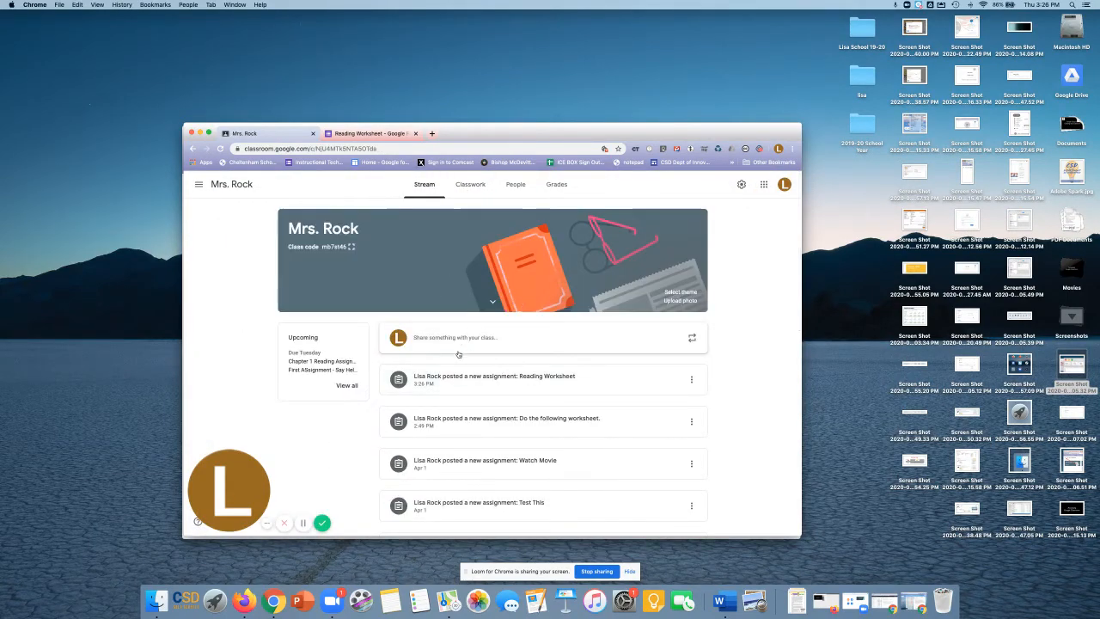
{"action": "left_click_drag", "start_coordinate": [524, 137], "coordinate": [588, 219]}
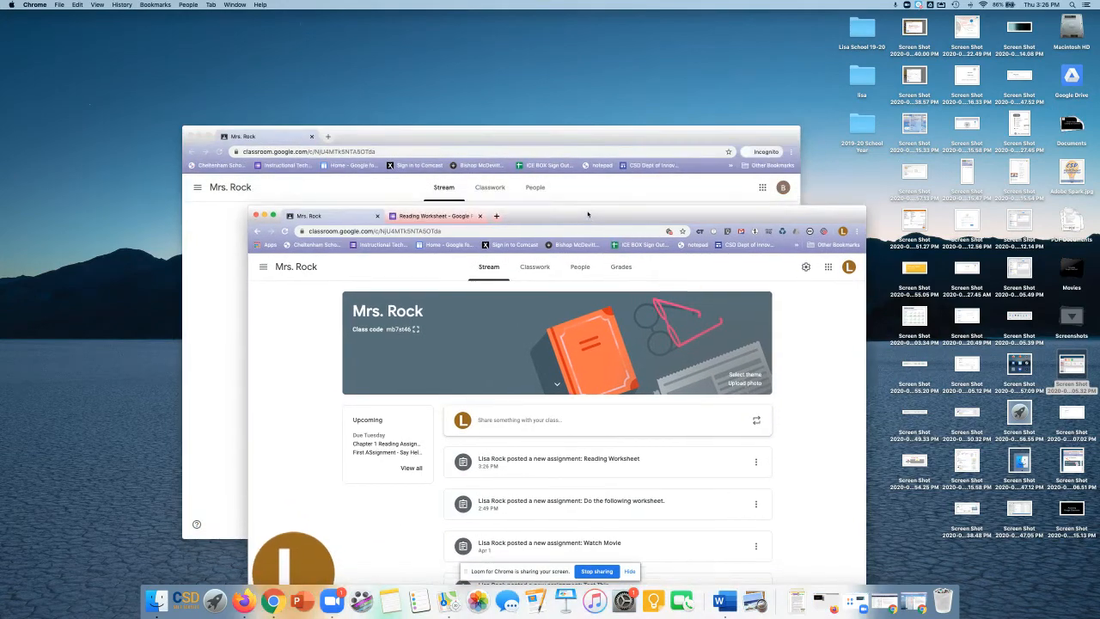
- In the student's incognito window, refresh the class stream and open the form attached to the "Reading Worksheet" assignment
{"action": "left_click", "coordinate": [467, 133]}
{"action": "left_click_drag", "start_coordinate": [467, 133], "coordinate": [515, 138]}
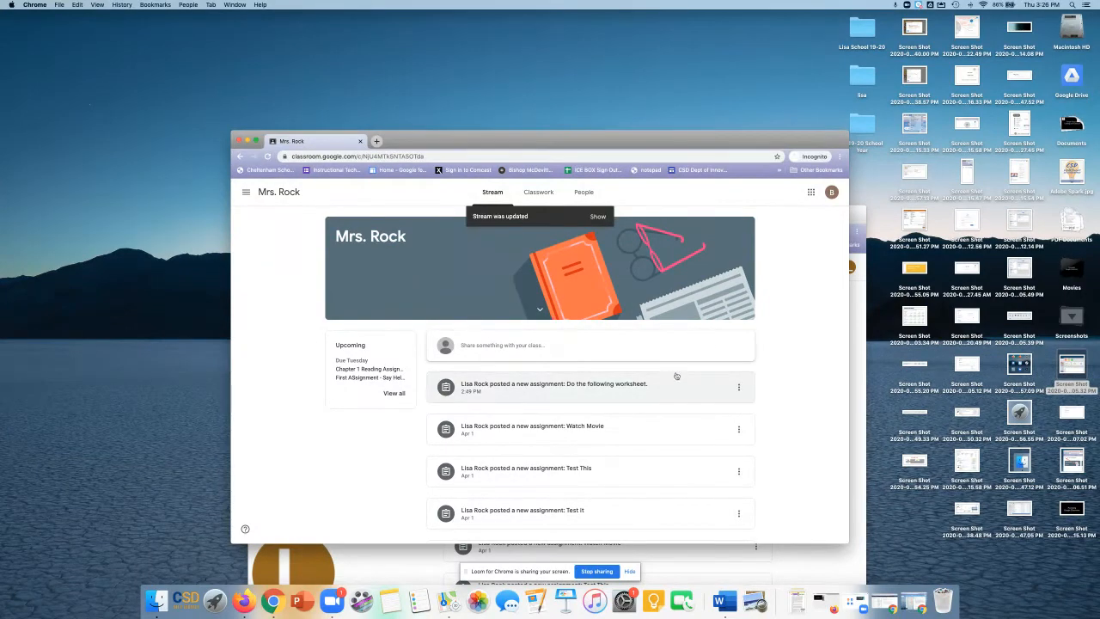
{"action": "left_click", "coordinate": [267, 156]}
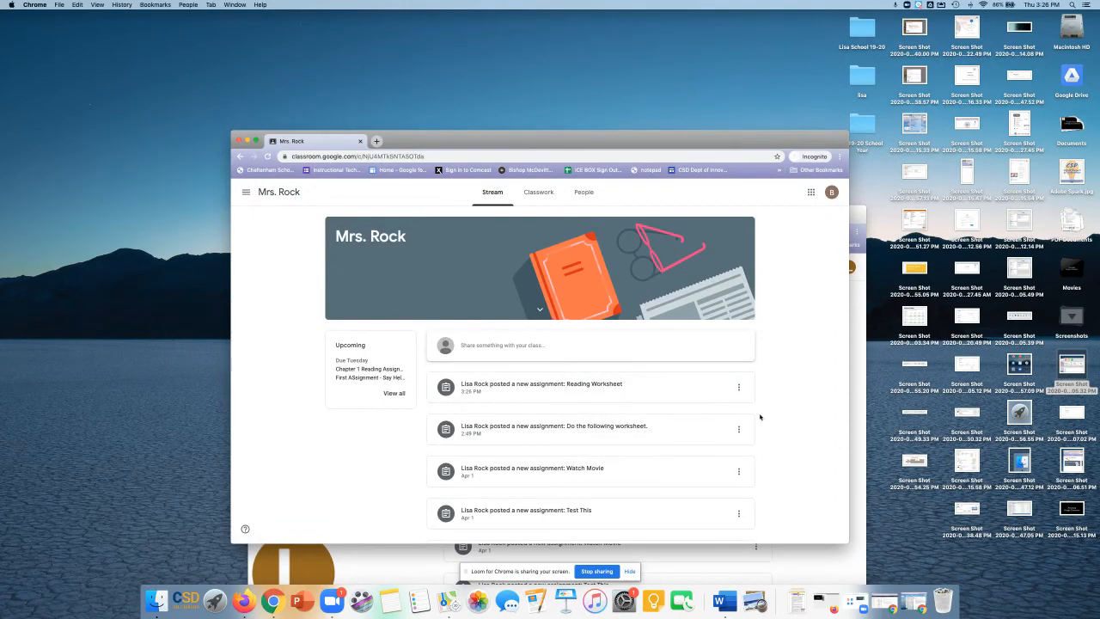
{"action": "left_click", "coordinate": [510, 388]}
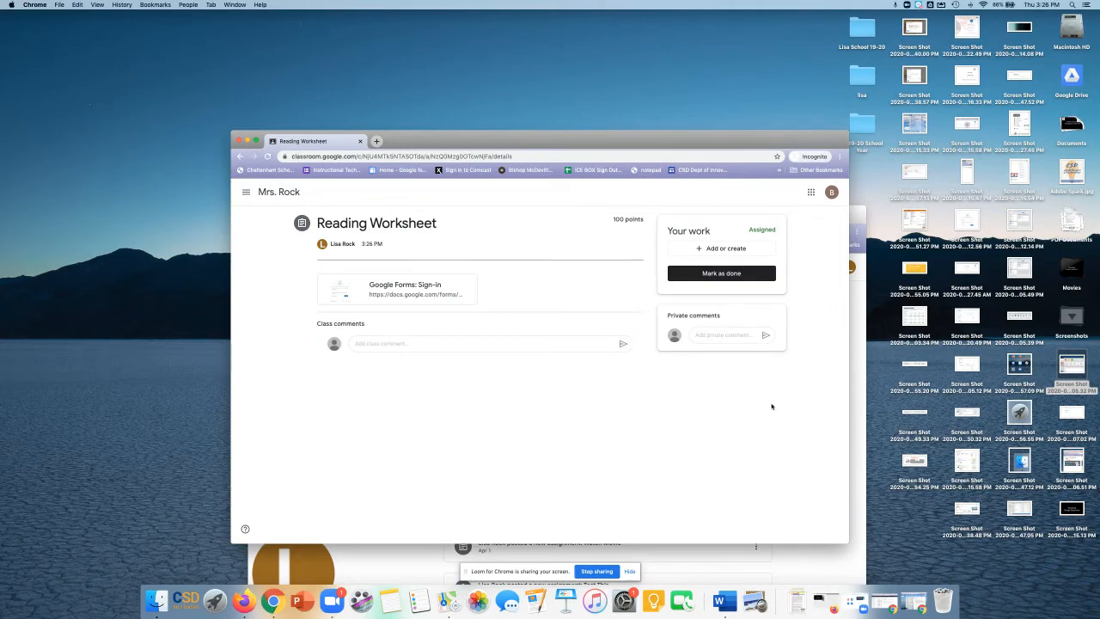
{"action": "left_click", "coordinate": [377, 302]}
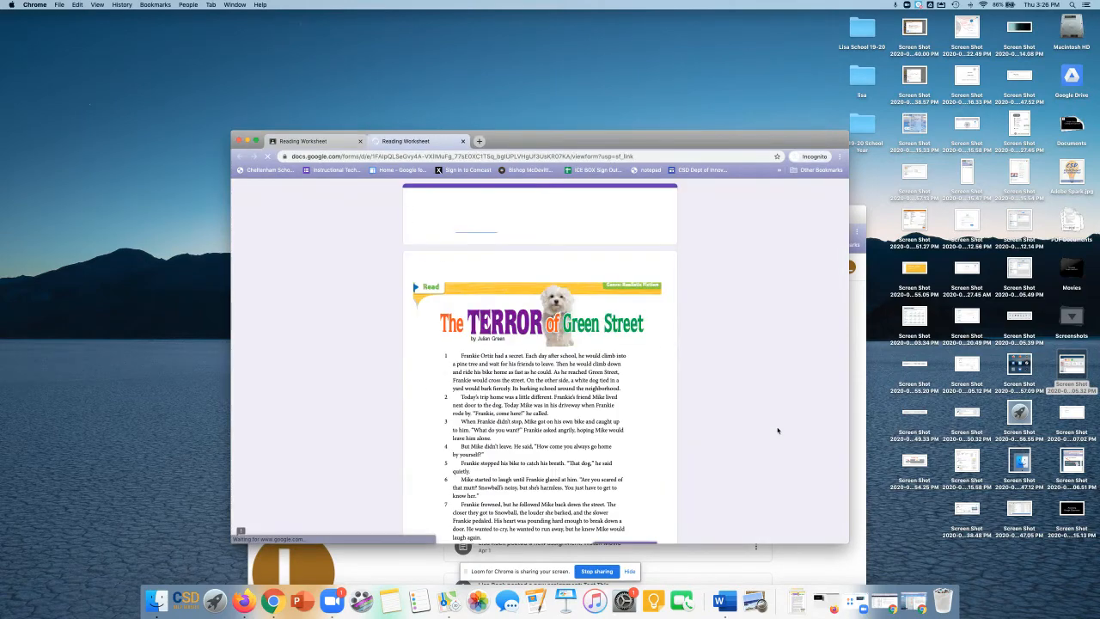
- Fill in the student's name, choose "A. He doesn't", answer "Hello" for the 2 good things, and submit the form
{"action": "scroll", "coordinate": [564, 371], "scroll_direction": "down", "scroll_amount": 15}
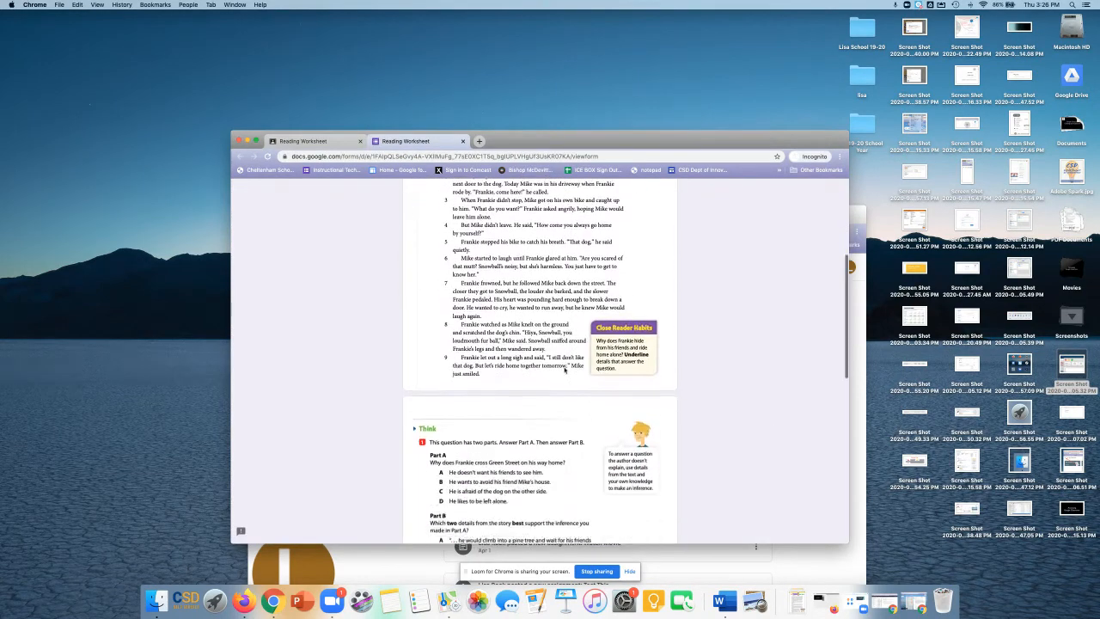
{"action": "scroll", "coordinate": [567, 371], "scroll_direction": "down", "scroll_amount": 3}
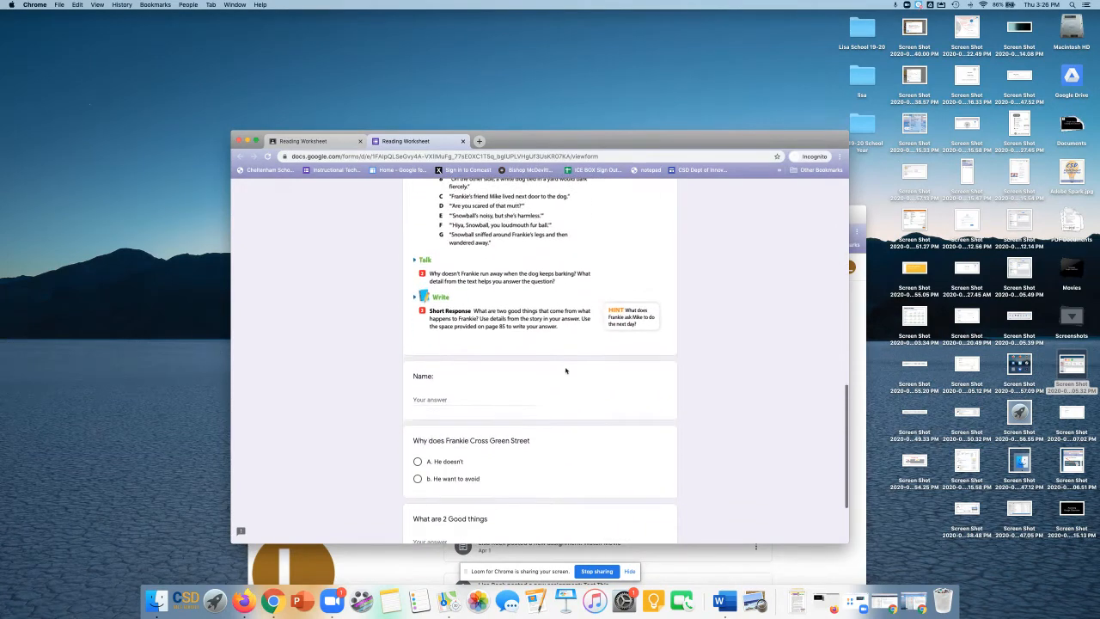
{"action": "left_click", "coordinate": [477, 397]}
{"action": "type", "text": "Lisa"}
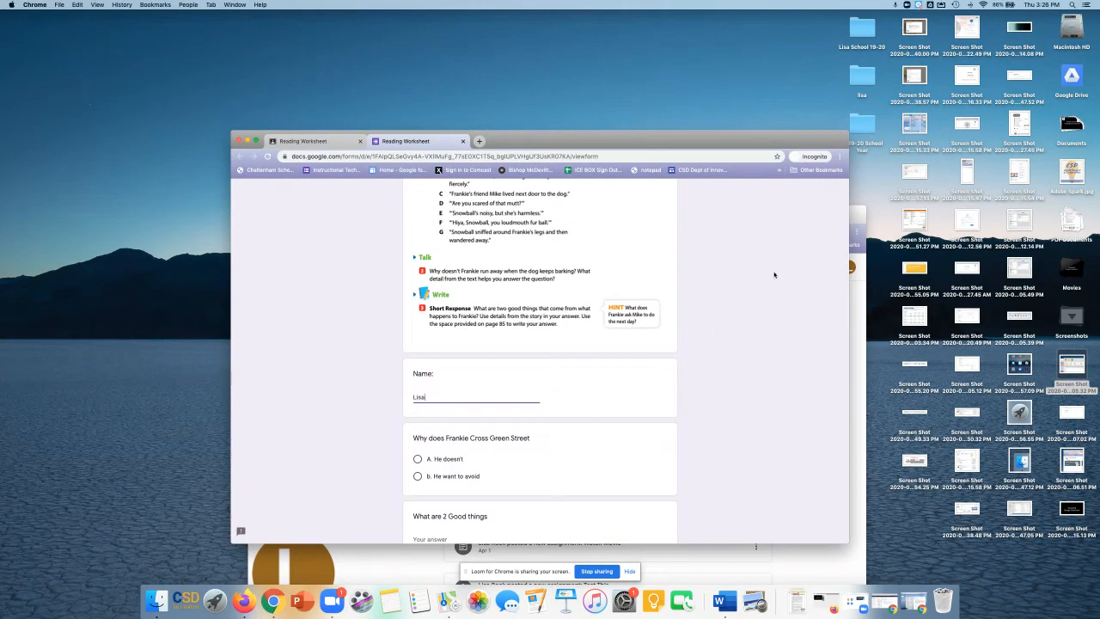
{"action": "scroll", "coordinate": [590, 428], "scroll_direction": "down", "scroll_amount": 3}
{"action": "left_click", "coordinate": [418, 360]}
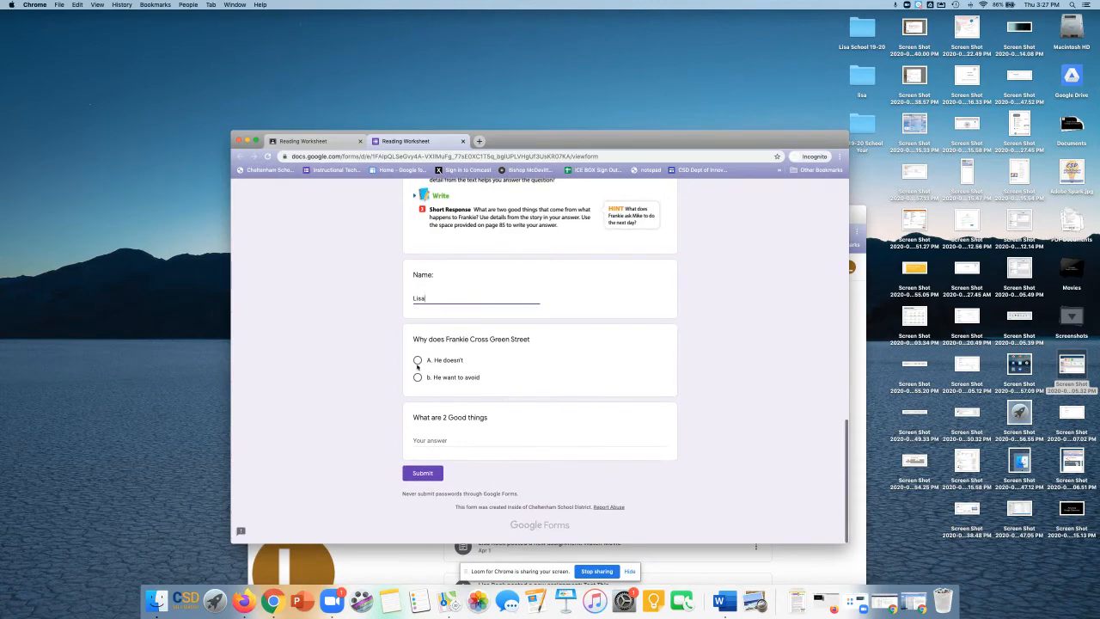
{"action": "left_click", "coordinate": [444, 441]}
{"action": "type", "text": "Hello"}
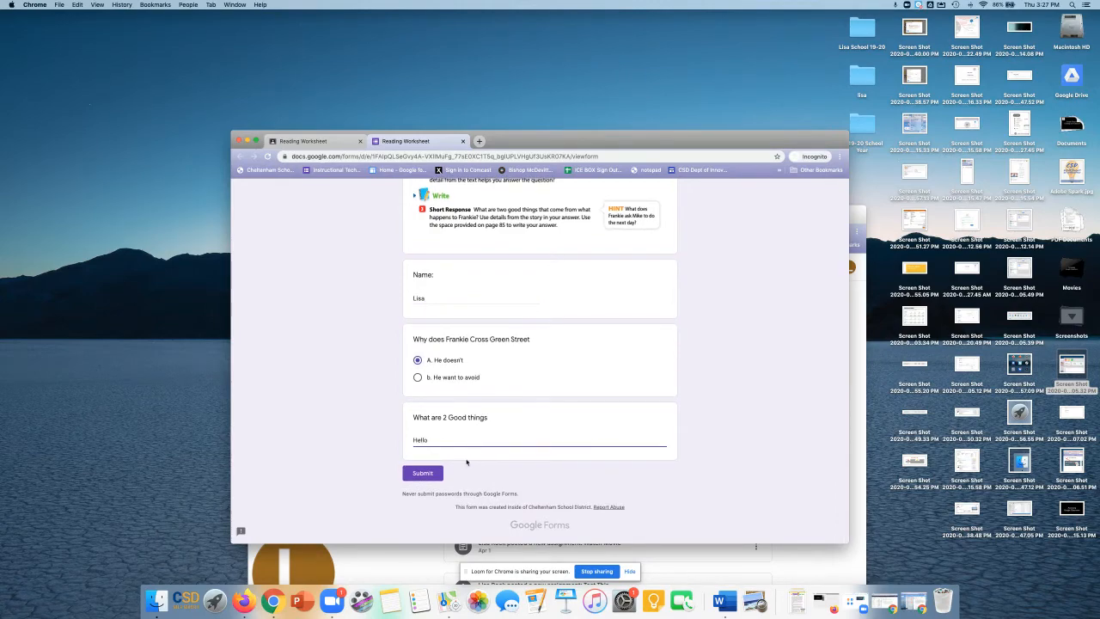
{"action": "left_click", "coordinate": [423, 472]}
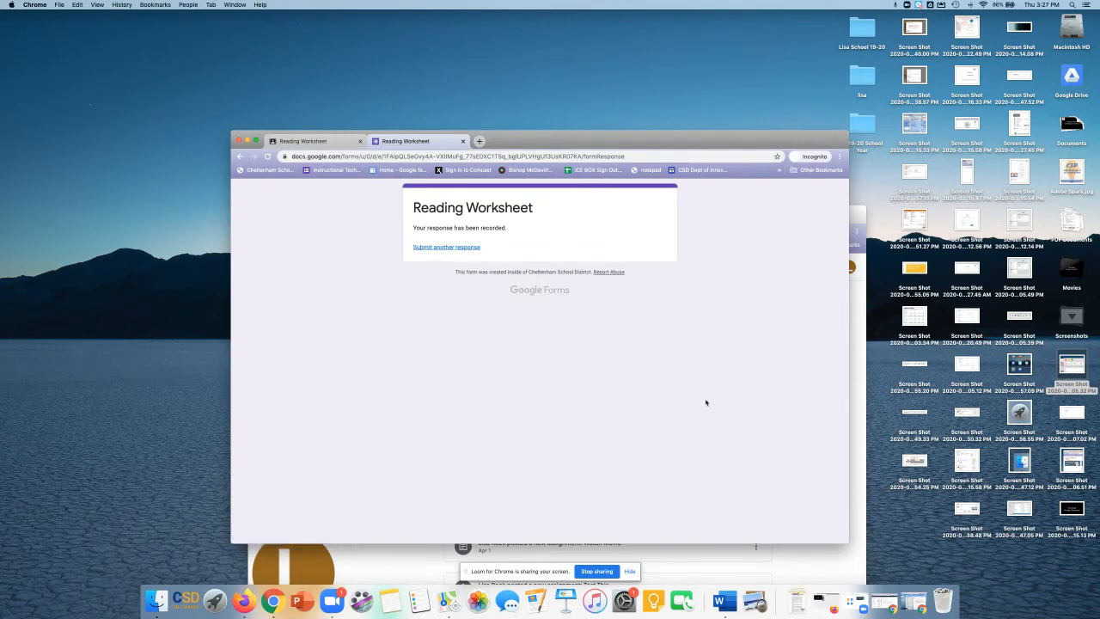
- Return to the student's "Reading Worksheet" assignment page and mark the assignment as done, confirming the choice
{"action": "left_click", "coordinate": [306, 144]}
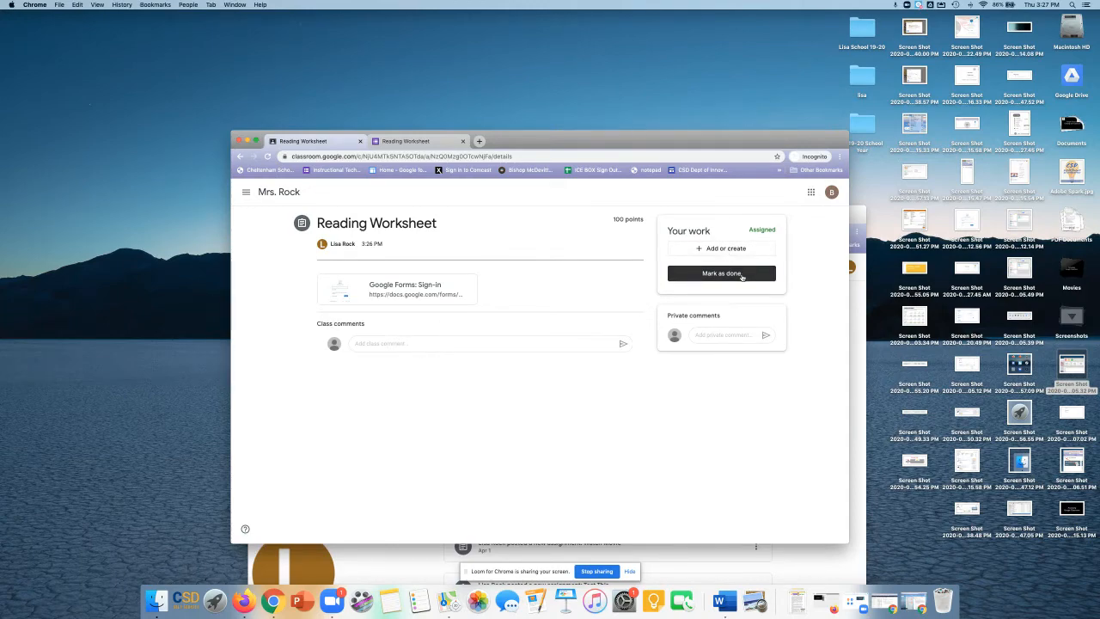
{"action": "left_click", "coordinate": [686, 274]}
{"action": "left_click", "coordinate": [585, 387]}
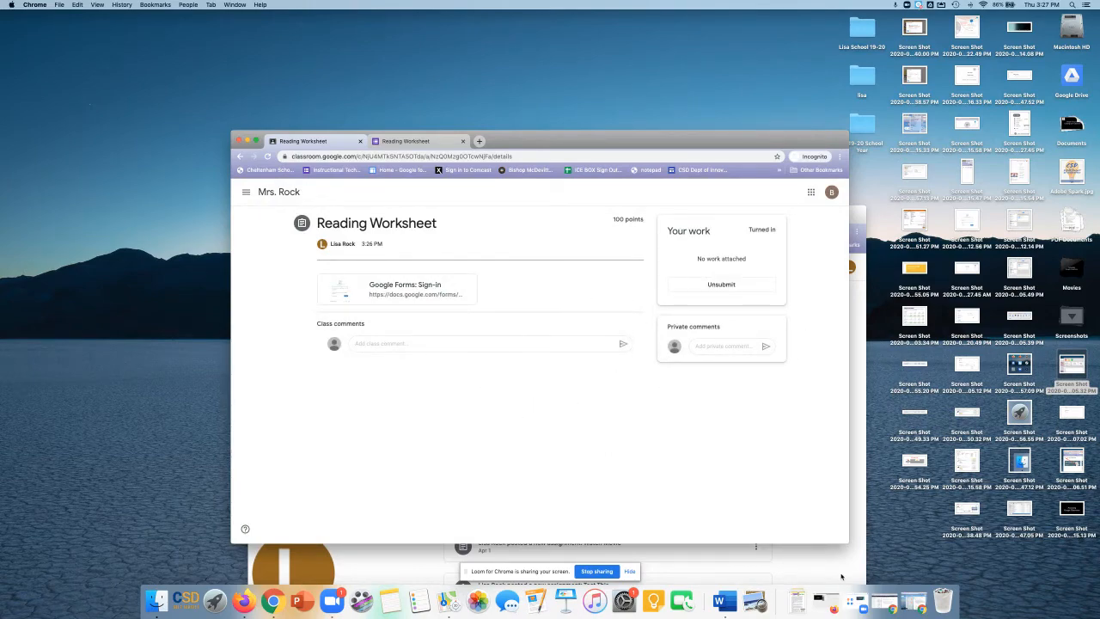
- Switch to the teacher's Google Classroom window and view the student work for the "Reading Worksheet" assignment
{"action": "left_click", "coordinate": [841, 577]}
{"action": "left_click_drag", "start_coordinate": [554, 214], "coordinate": [529, 129]}
{"action": "left_click", "coordinate": [509, 180]}
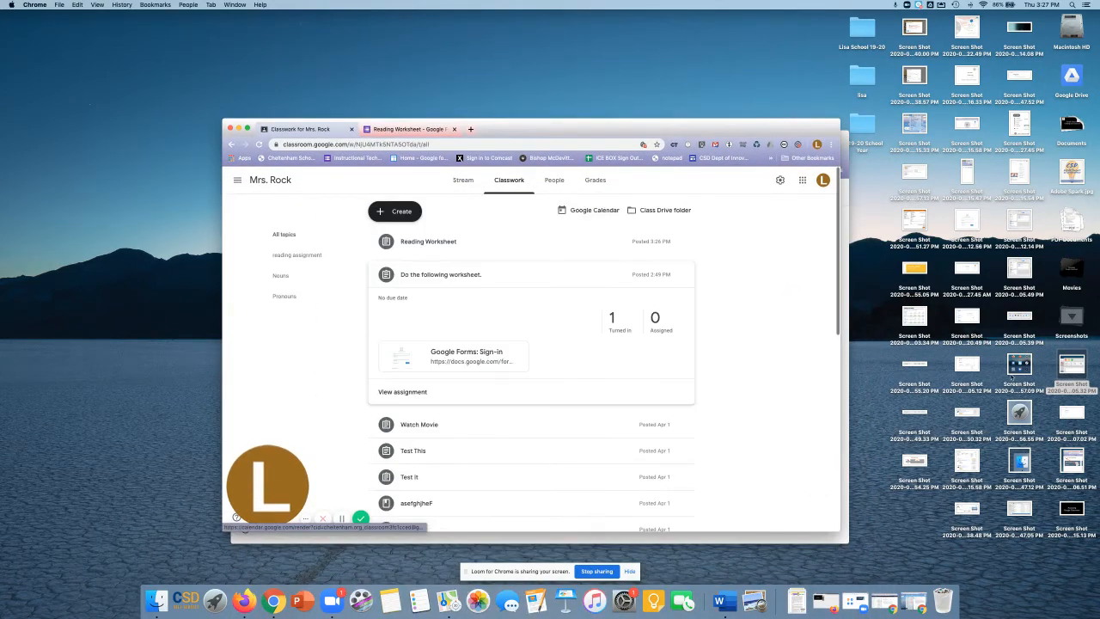
{"action": "left_click", "coordinate": [419, 243]}
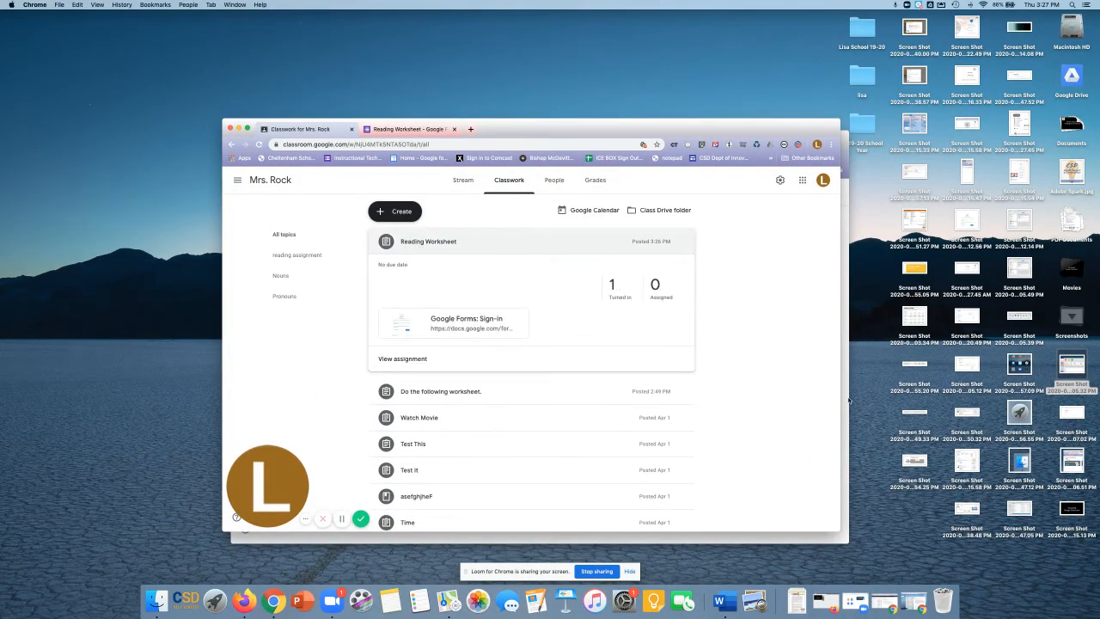
{"action": "left_click", "coordinate": [388, 364]}
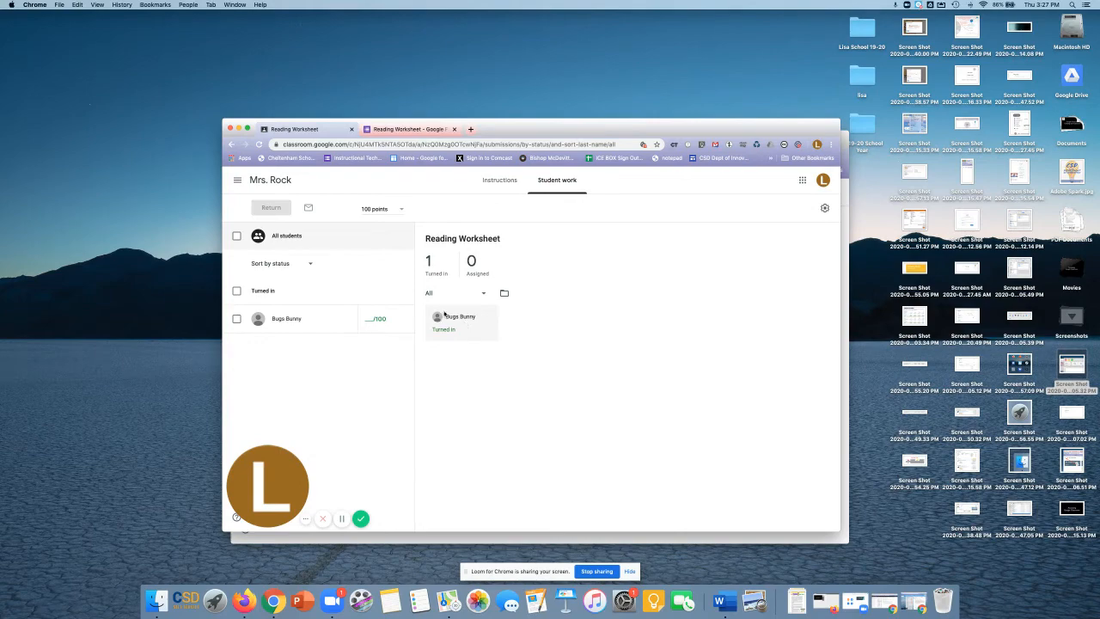
- Switch to the "Reading Worksheet" form editor and review the summary of the submitted responses for each question
{"action": "left_click", "coordinate": [409, 129]}
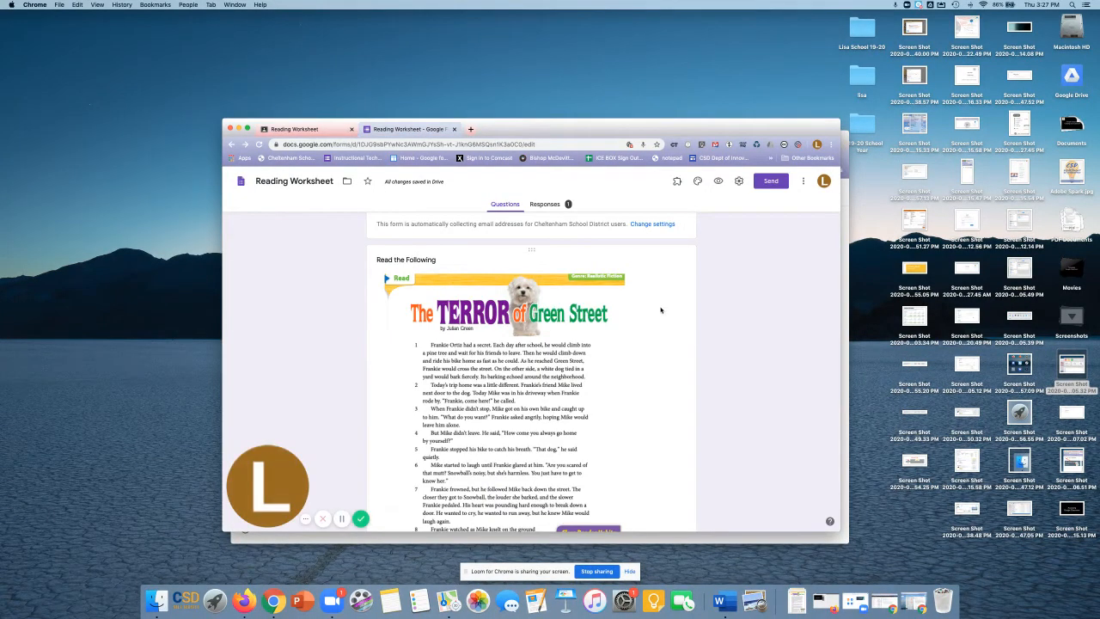
{"action": "left_click", "coordinate": [550, 206]}
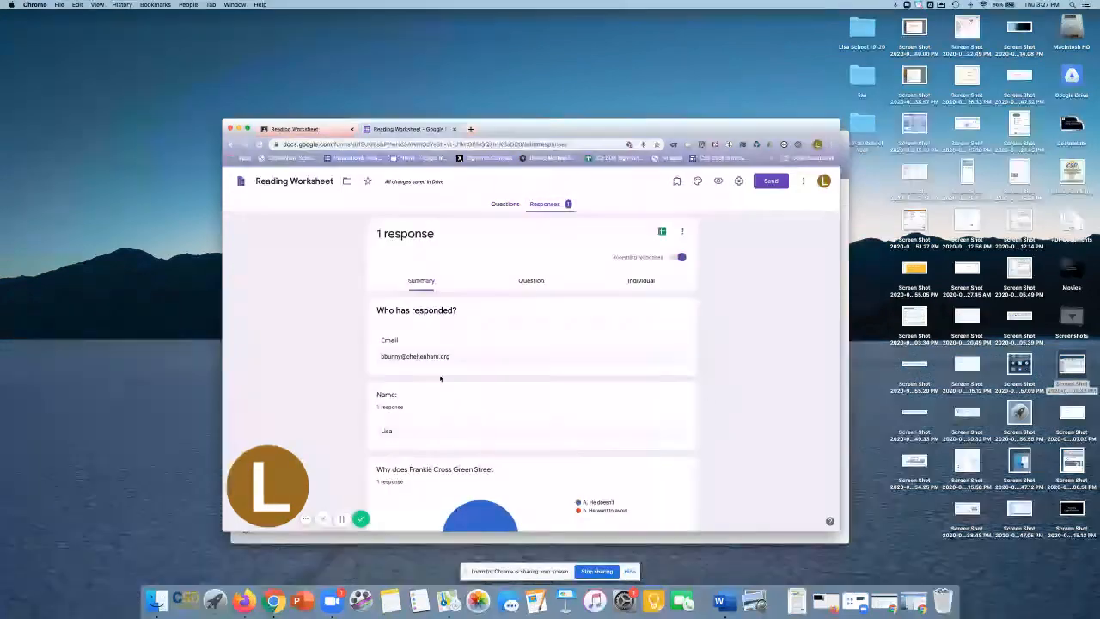
{"action": "scroll", "coordinate": [440, 379], "scroll_direction": "down", "scroll_amount": 1}
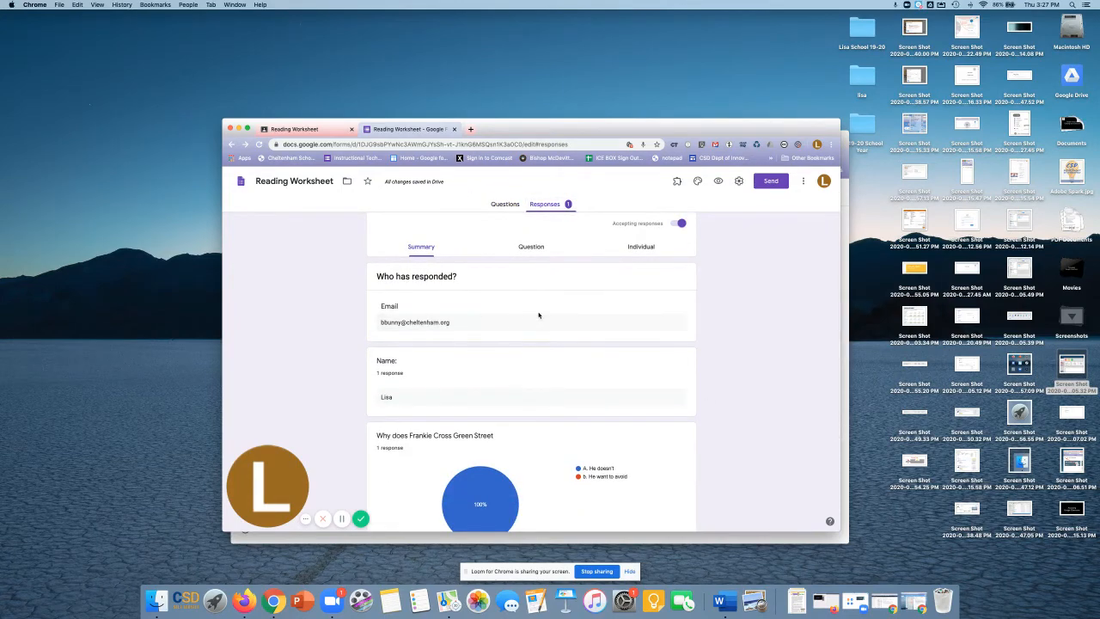
{"action": "scroll", "coordinate": [538, 315], "scroll_direction": "down", "scroll_amount": 1}
{"action": "scroll", "coordinate": [456, 346], "scroll_direction": "down", "scroll_amount": 2}
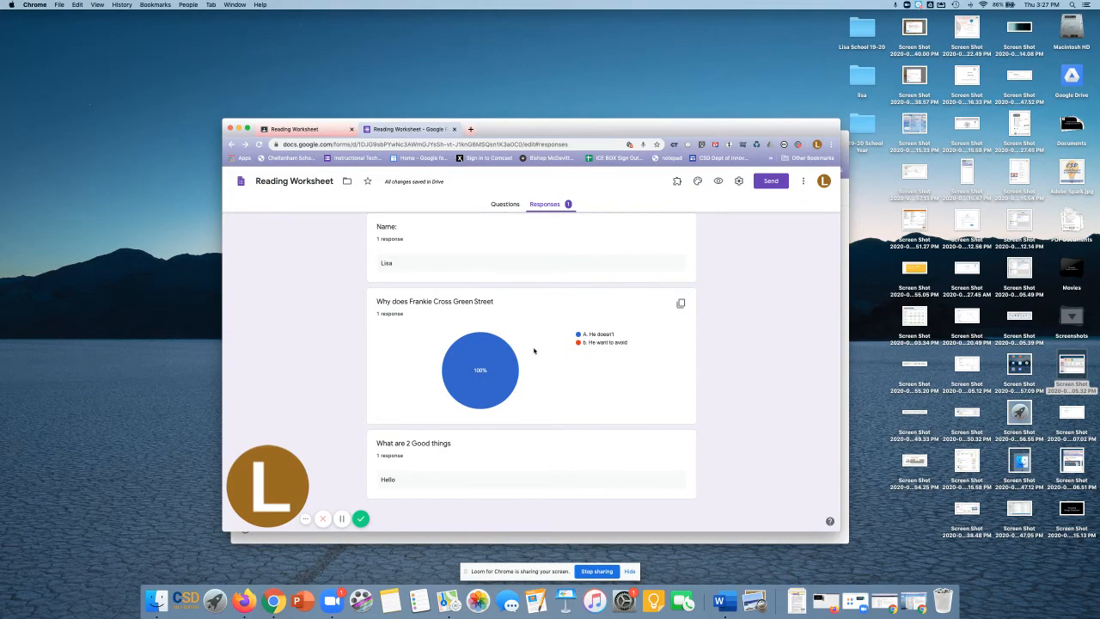
{"action": "mouse_move", "coordinate": [500, 400]}
{"action": "scroll", "coordinate": [653, 408], "scroll_direction": "up", "scroll_amount": 5}
{"action": "scroll", "coordinate": [640, 413], "scroll_direction": "down", "scroll_amount": 2}
{"action": "scroll", "coordinate": [638, 414], "scroll_direction": "down", "scroll_amount": 2}
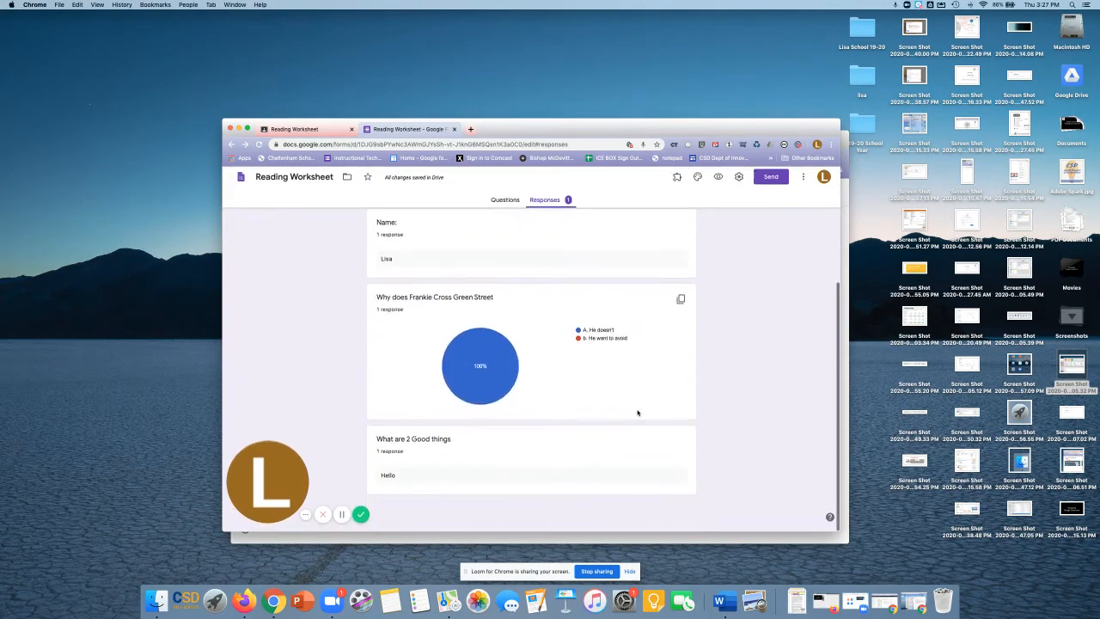
- Create a new spreadsheet as the destination for the form's responses, keeping the suggested "Reading Worksheet" responses name
{"action": "scroll", "coordinate": [653, 343], "scroll_direction": "up", "scroll_amount": 4}
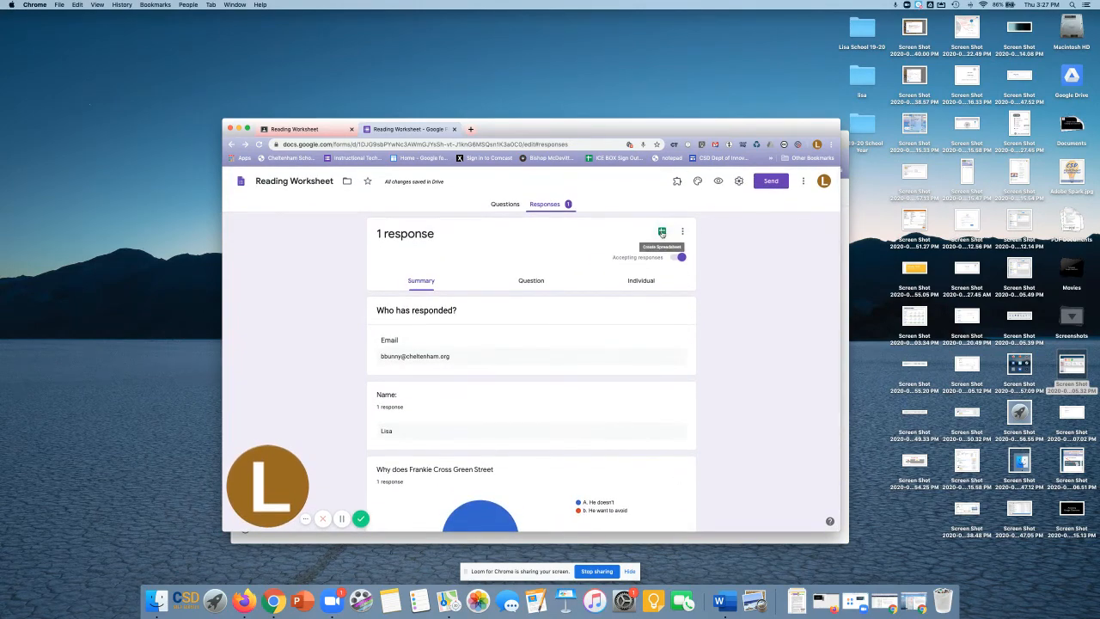
{"action": "left_click", "coordinate": [662, 232]}
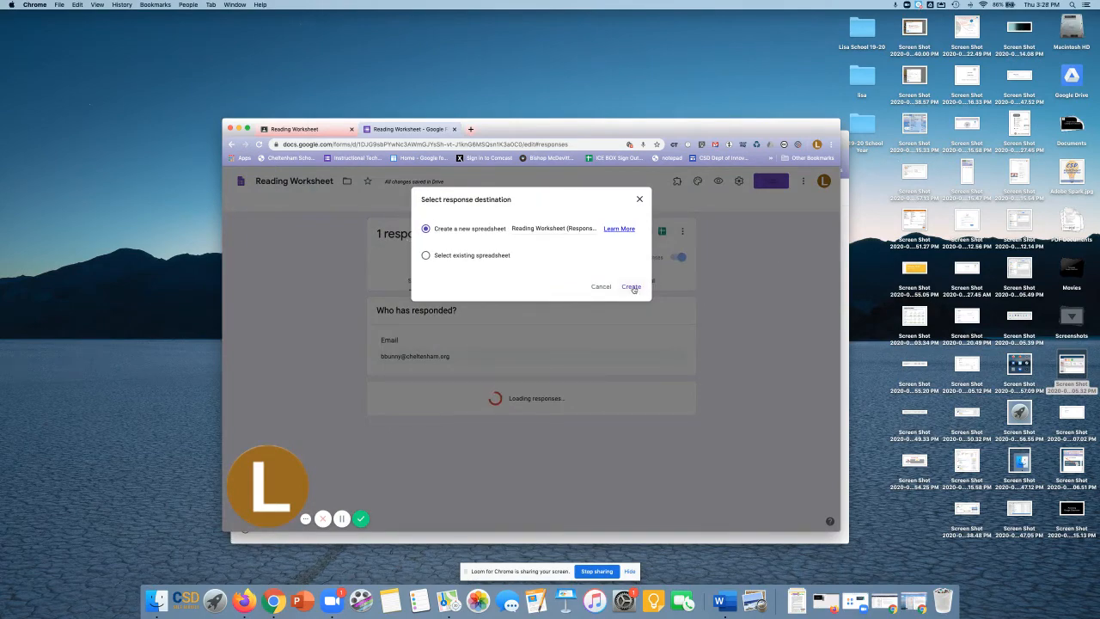
{"action": "left_click", "coordinate": [631, 286]}
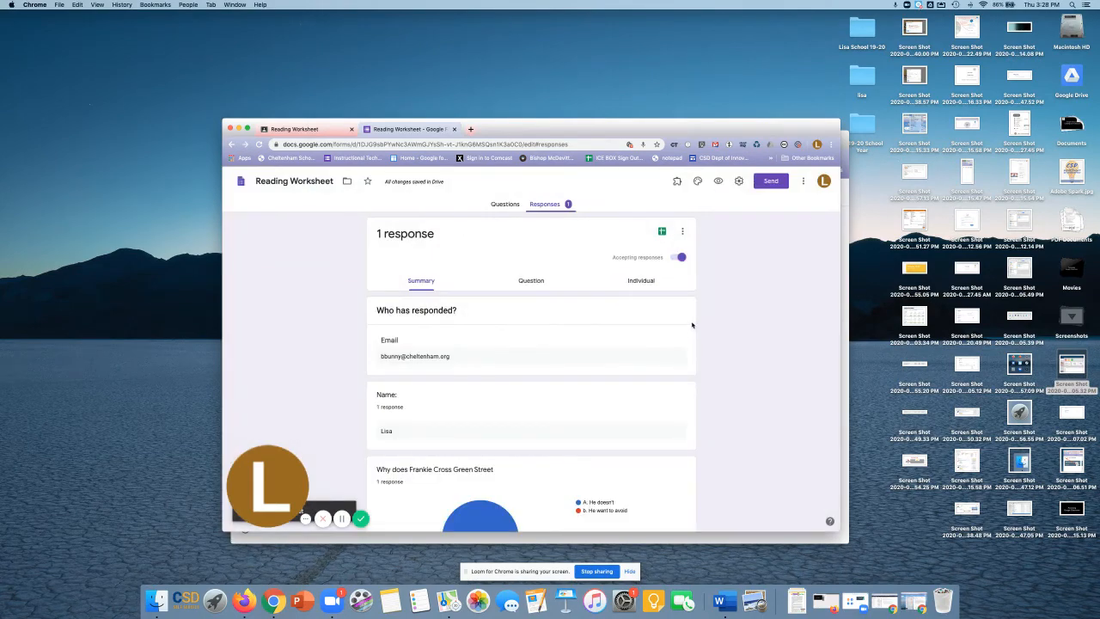